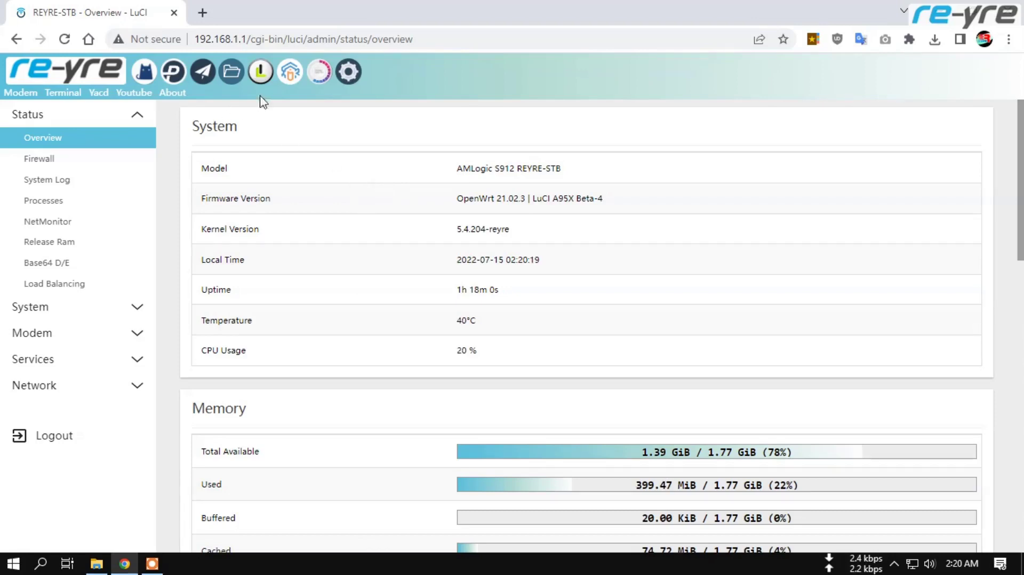
Step: Open the Libernet-GUI service page of the router and look over its Home section
click(261, 72)
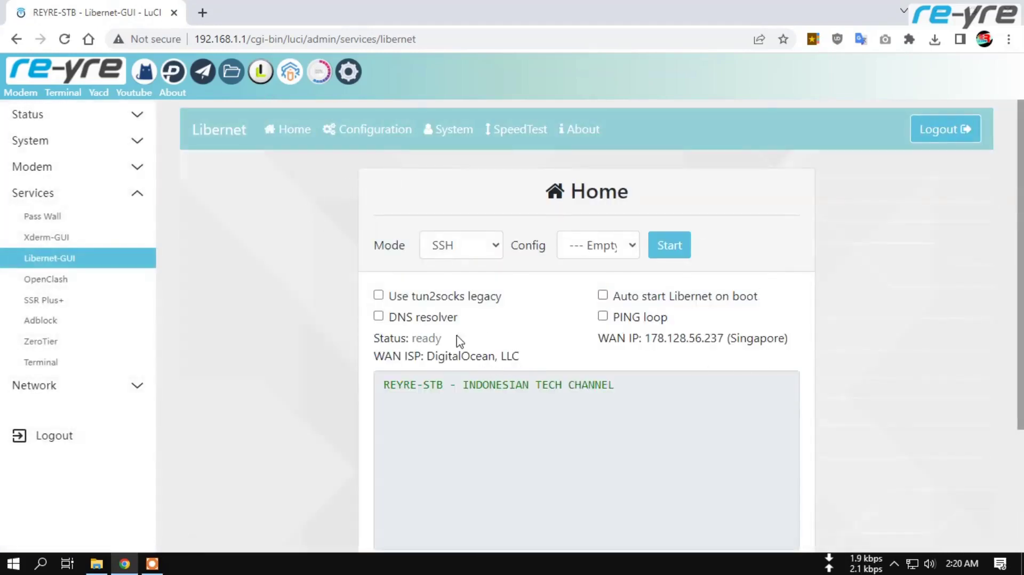
scroll(371, 302, down, 3)
scroll(370, 301, up, 3)
Step: Switch to File Explorer and extract libernet.zip in Downloads into the libernet folder with 7-Zip
click(96, 564)
click(345, 353)
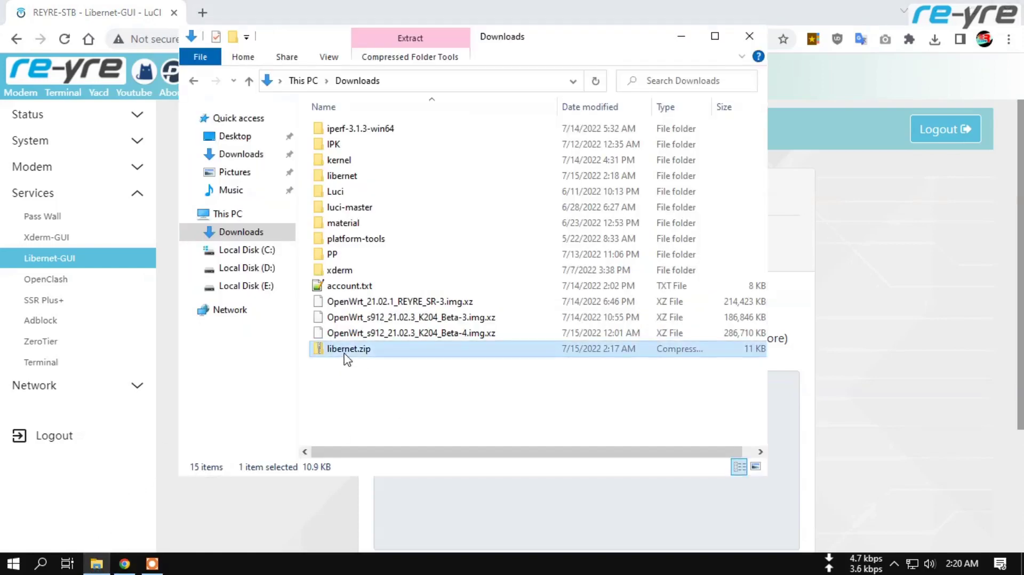
right_click(344, 352)
mouse_move(489, 84)
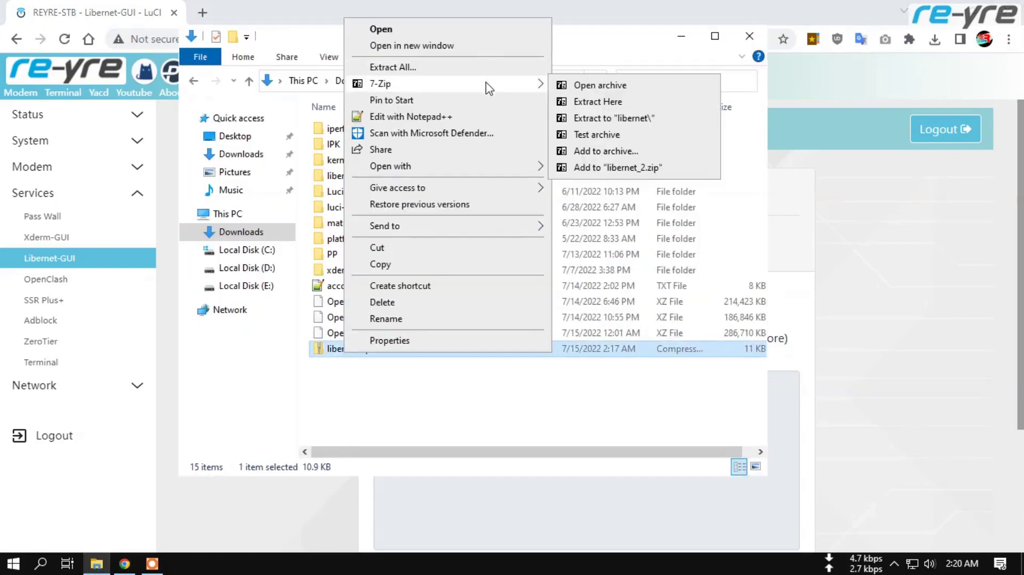
click(598, 120)
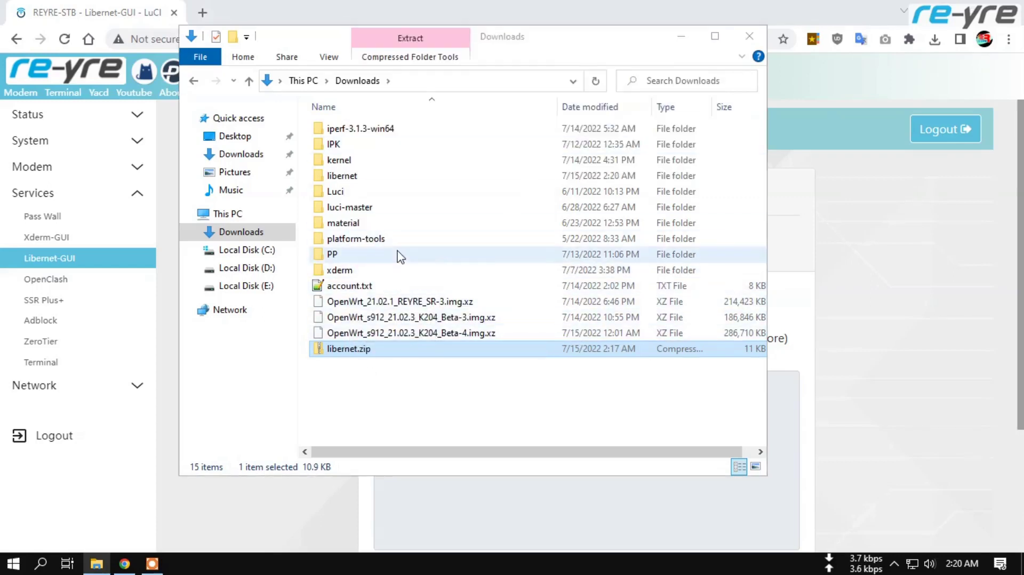
Step: Rename the archive libernet.zip in Downloads as liberxnet.zip
right_click(351, 352)
key(Escape)
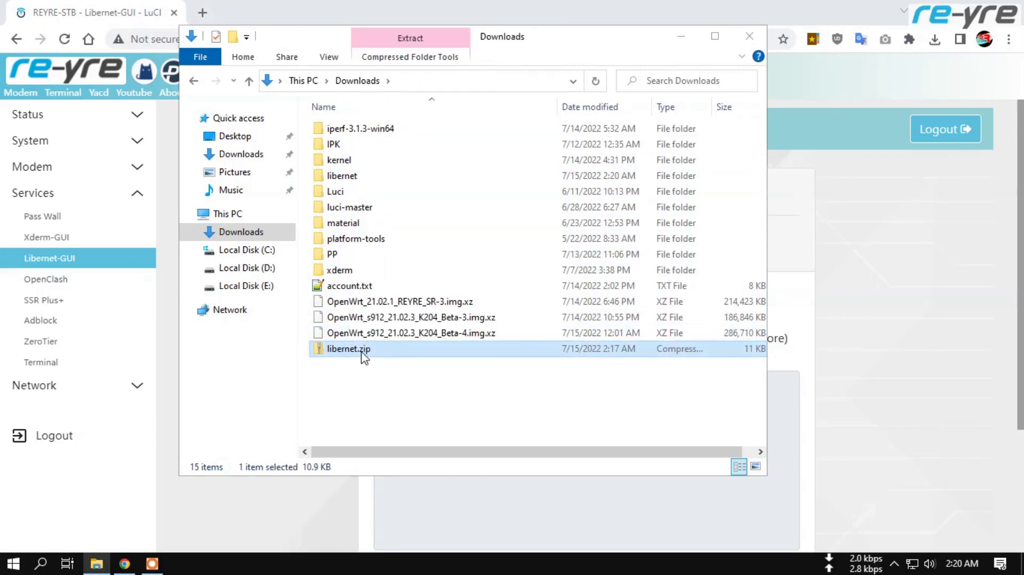
key(F2)
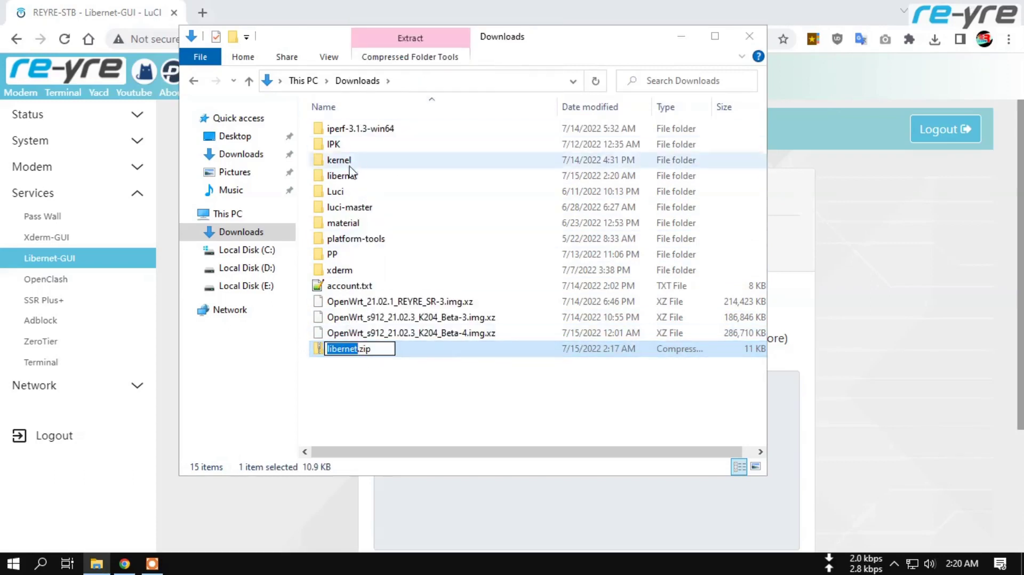
click(344, 349)
double_click(344, 349)
click(346, 352)
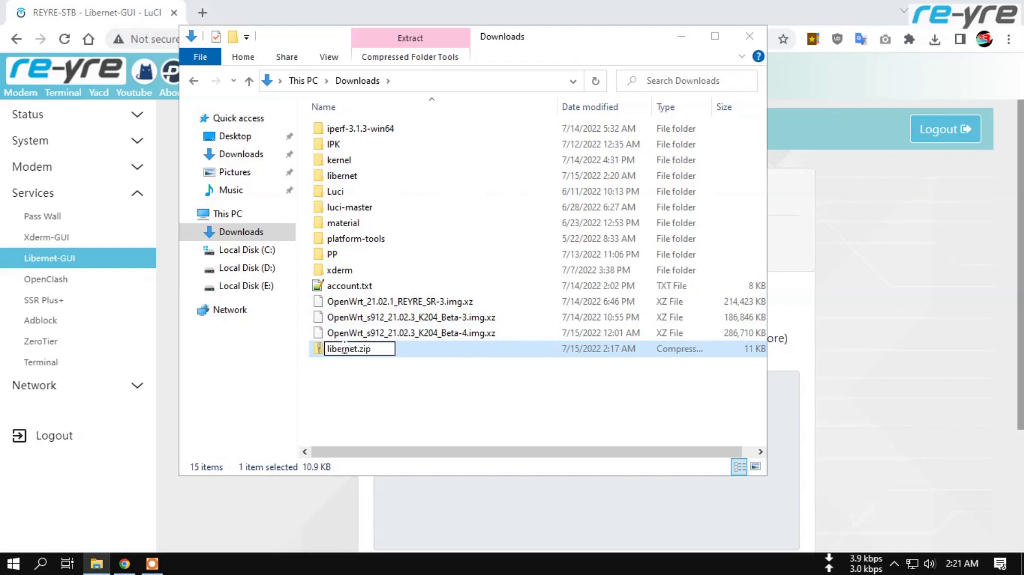
text(k)
click(393, 403)
Step: Extract liberxnet.zip into its own liberxnet folder with 7-Zip and open that folder
right_click(362, 352)
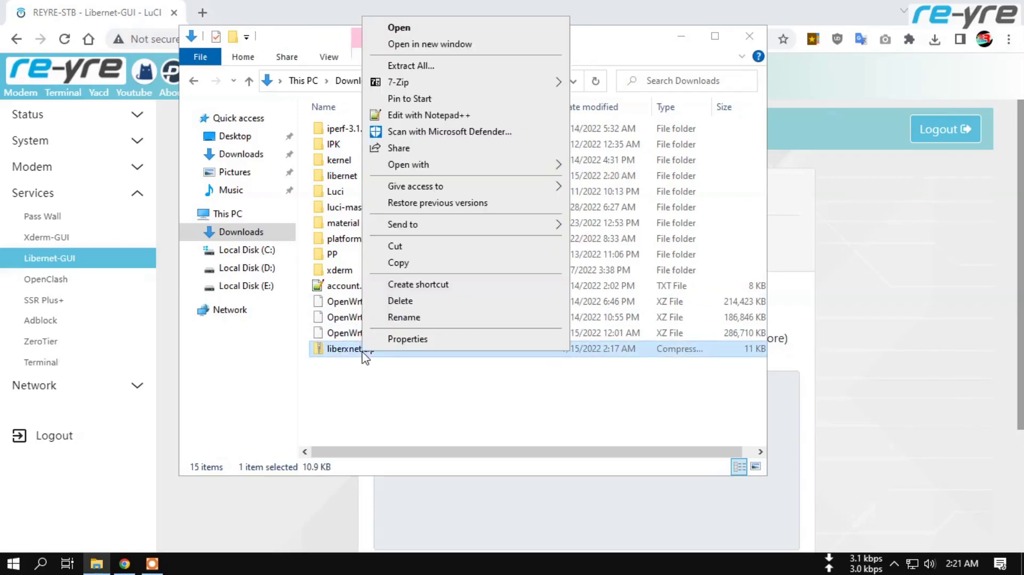
mouse_move(542, 83)
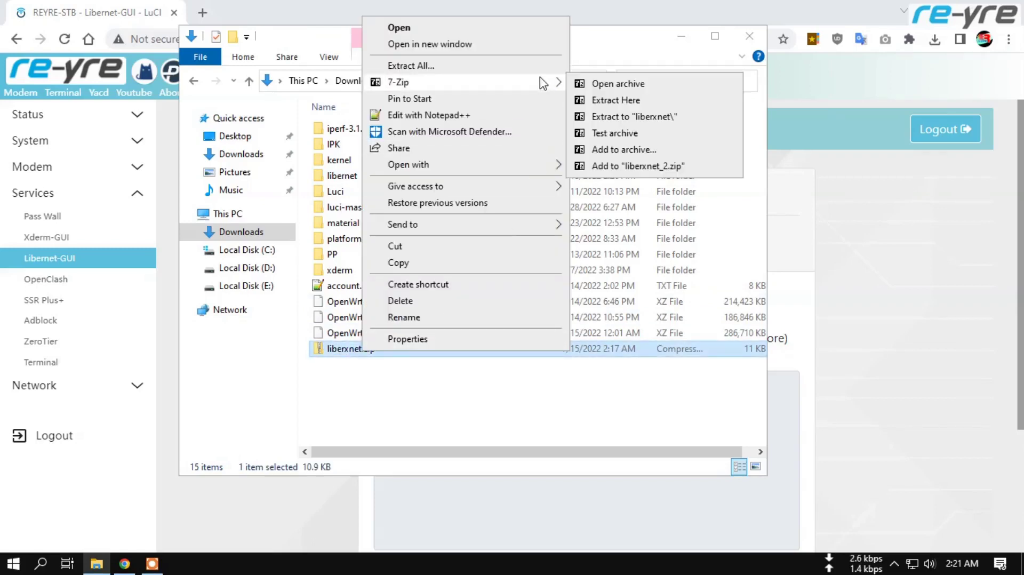
click(607, 119)
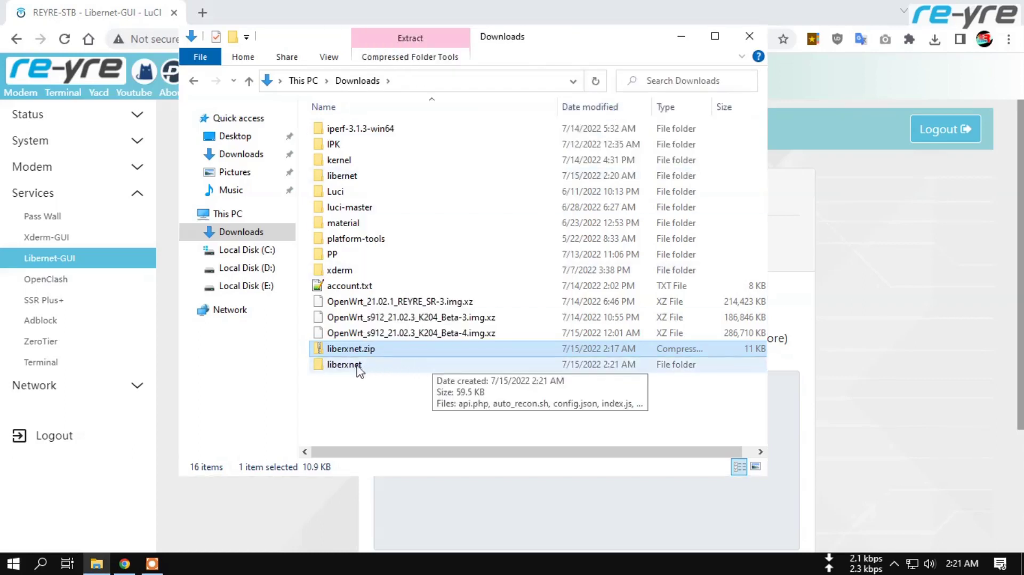
click(357, 368)
double_click(357, 368)
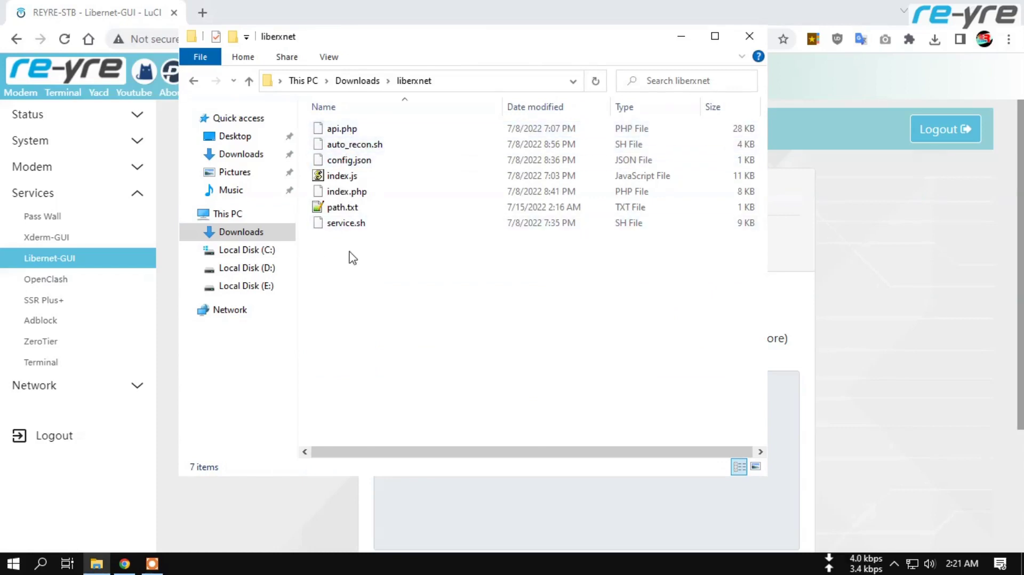
Step: Open path.txt from the liberxnet folder in Notepad++, placing the folder window so the listed paths stay readable
drag(497, 46, 533, 89)
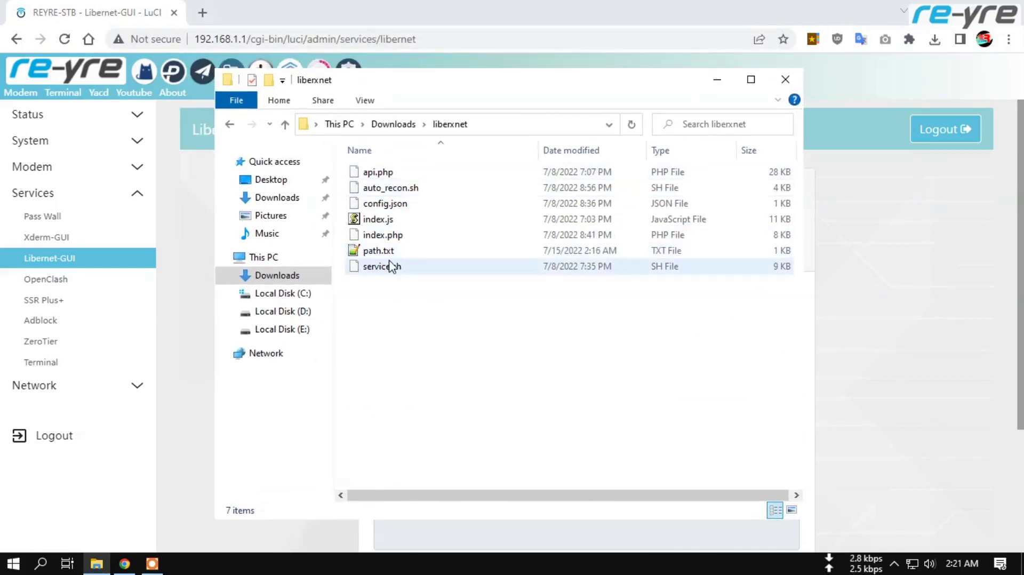
drag(511, 81, 576, 91)
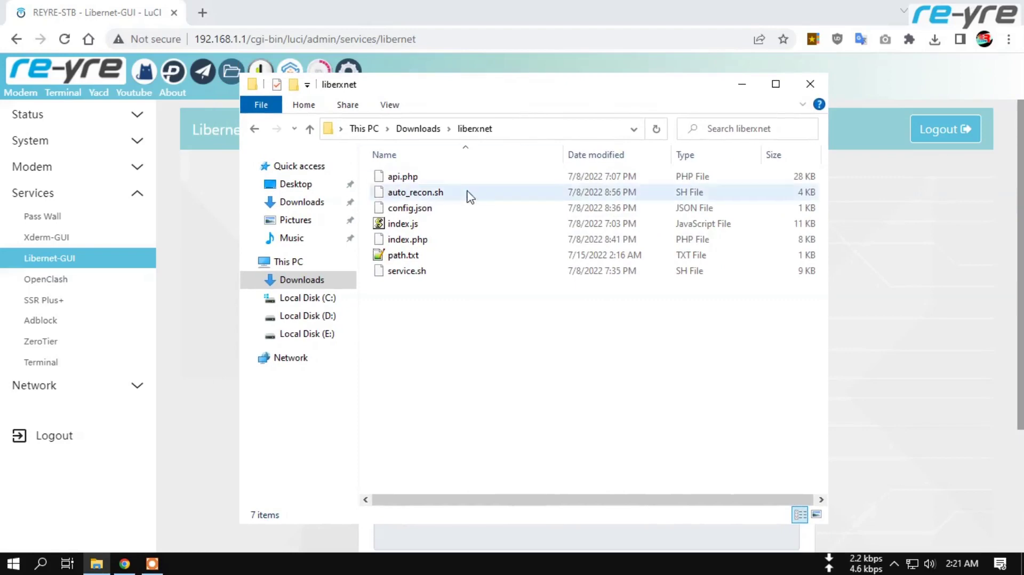
click(382, 259)
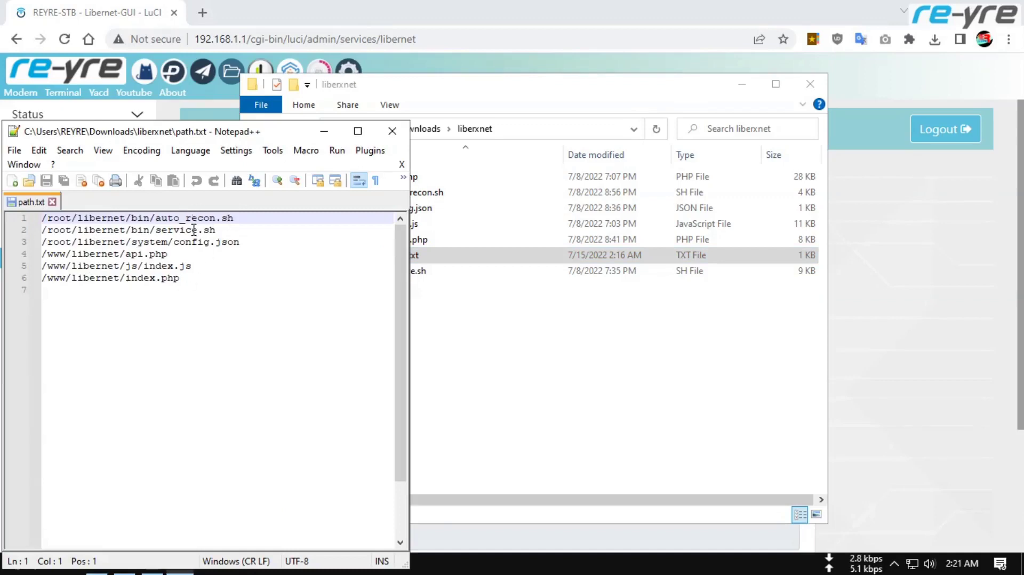
drag(558, 90, 565, 95)
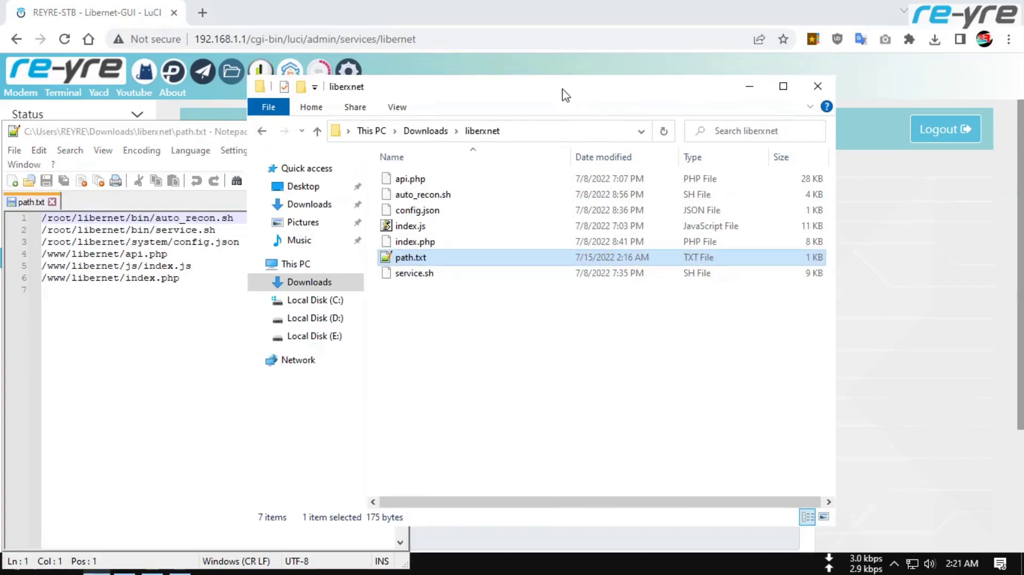
Step: Switch to the browser and open the router's File Manager, keeping the path.txt list at hand for reference
click(100, 17)
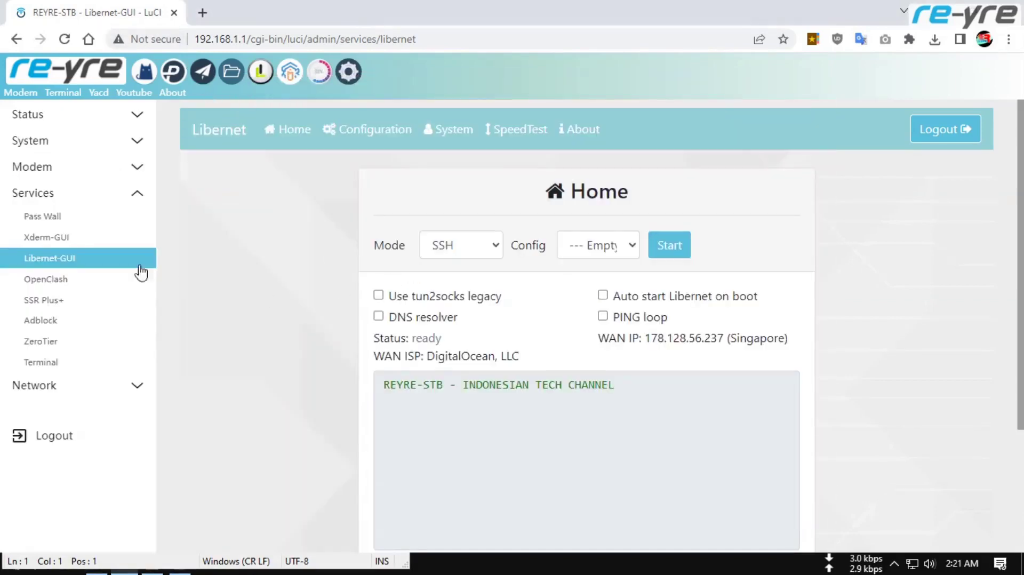
click(81, 145)
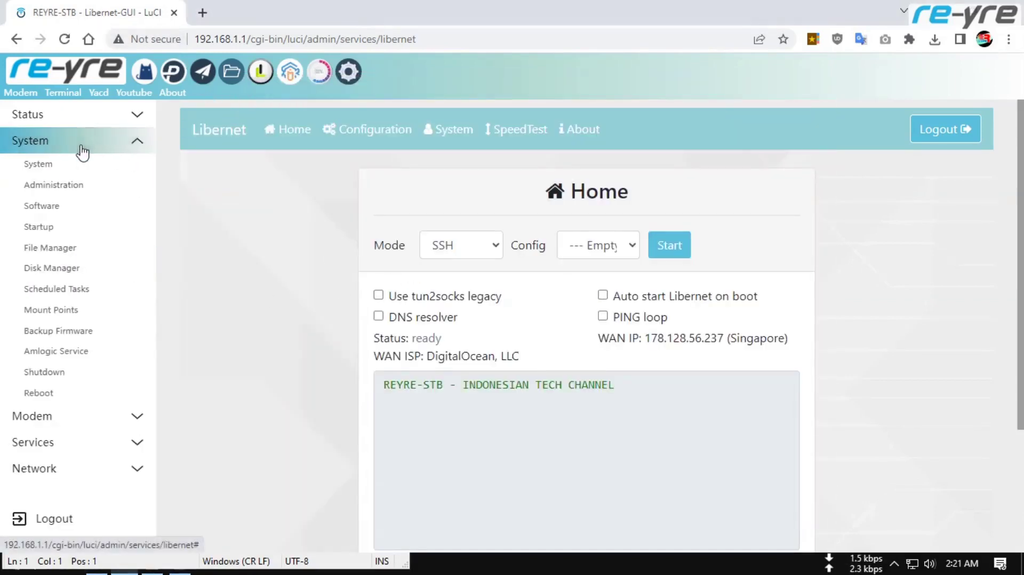
click(62, 249)
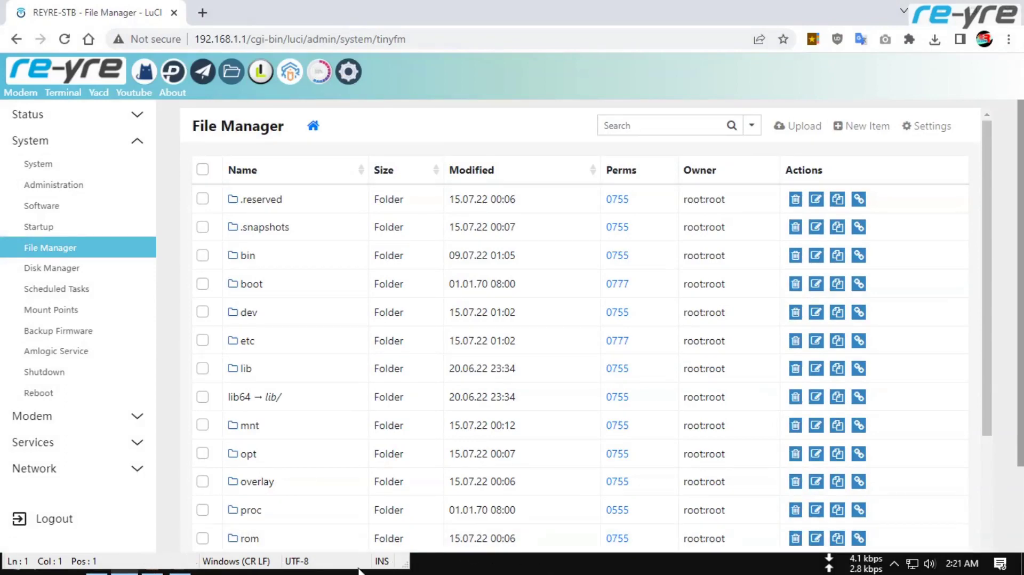
drag(354, 567, 354, 120)
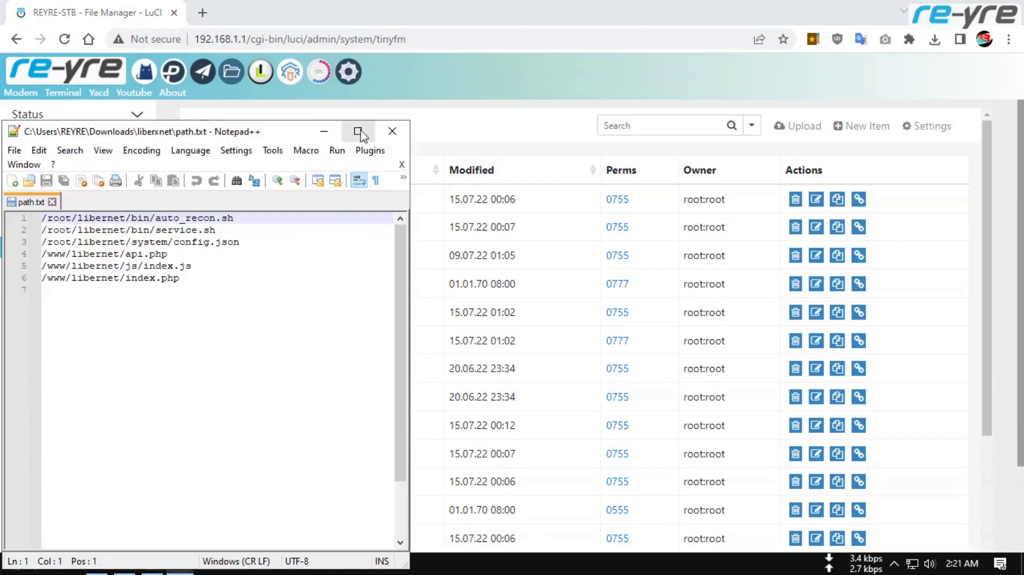
drag(268, 135, 263, 89)
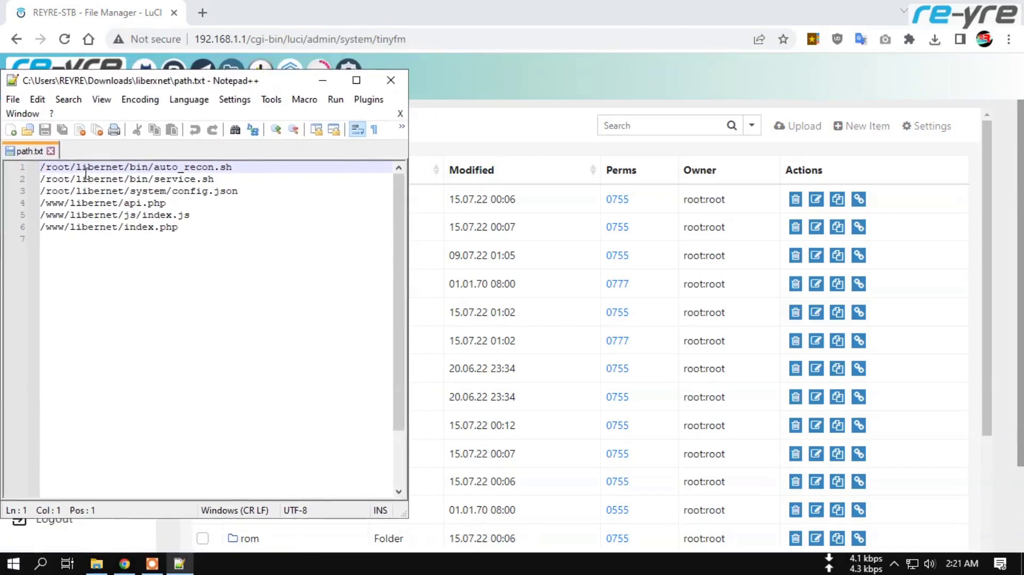
click(322, 80)
Step: Navigate the File Manager to root/libernet/bin, following the first path listed in path.txt
scroll(323, 319, down, 4)
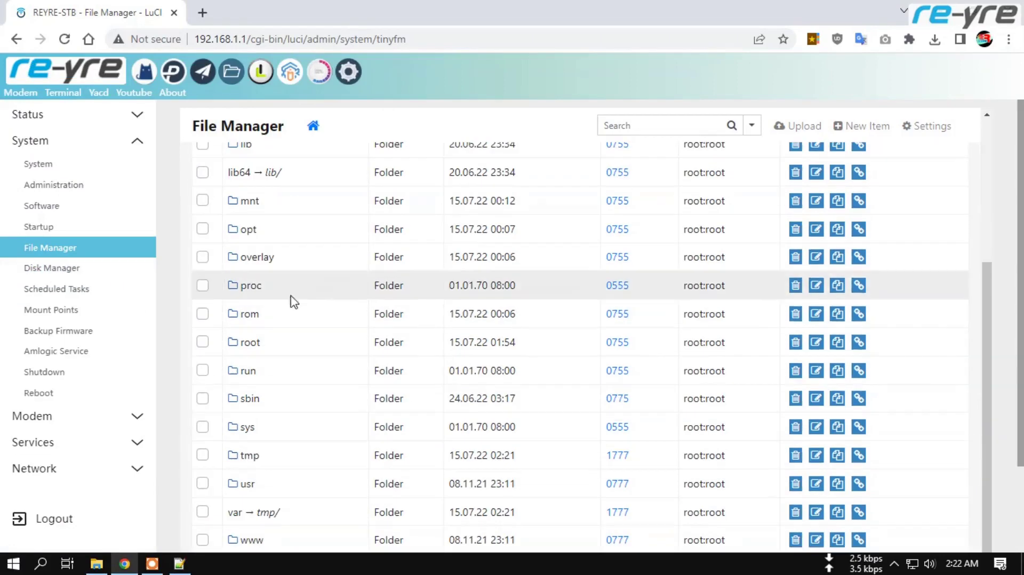
click(252, 347)
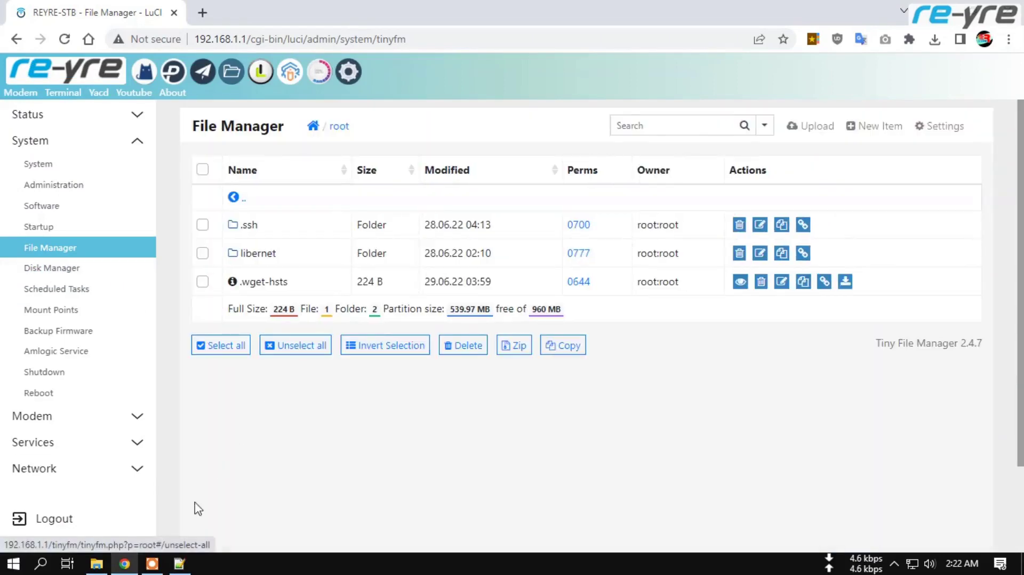
click(180, 563)
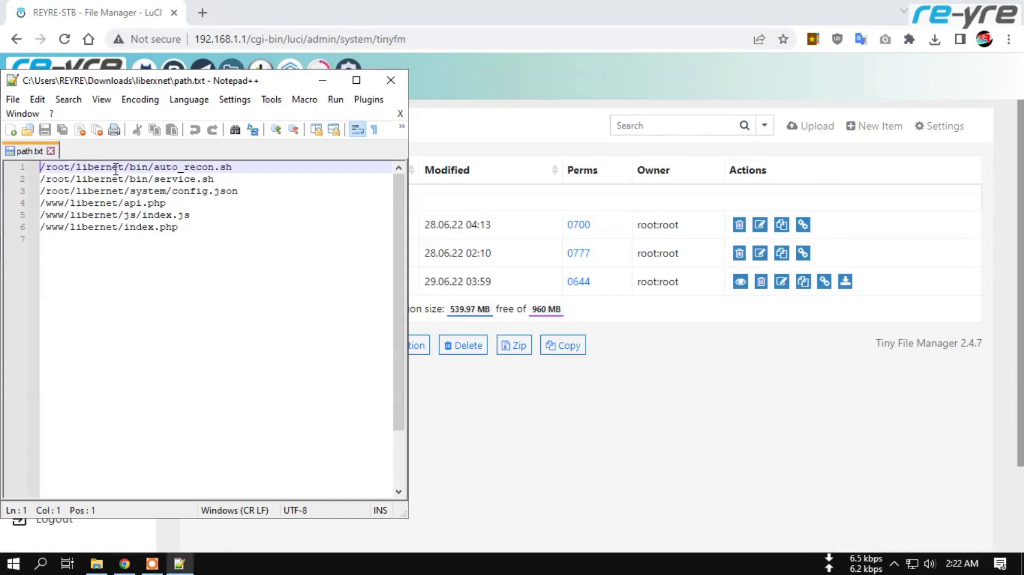
click(467, 407)
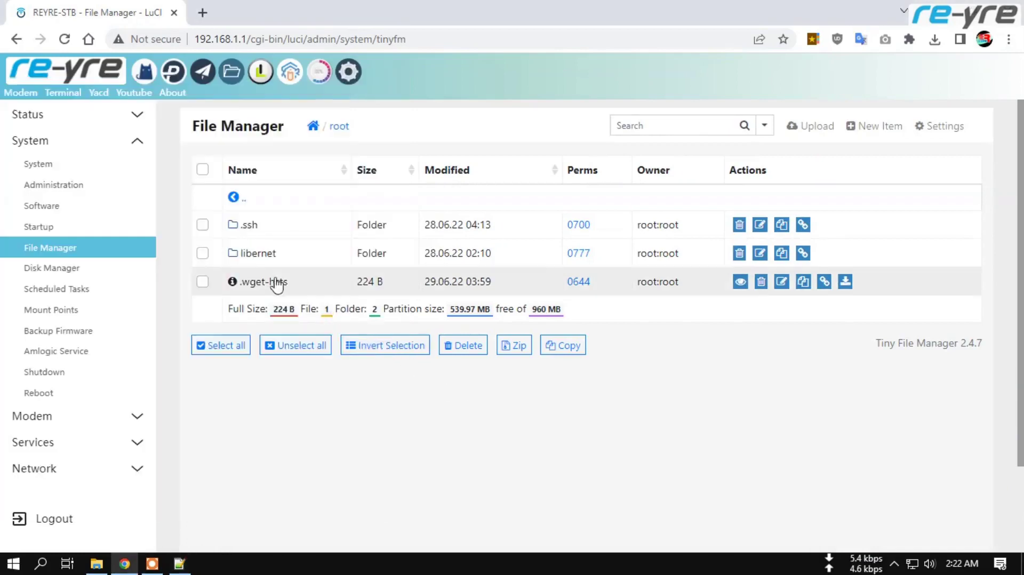
click(255, 257)
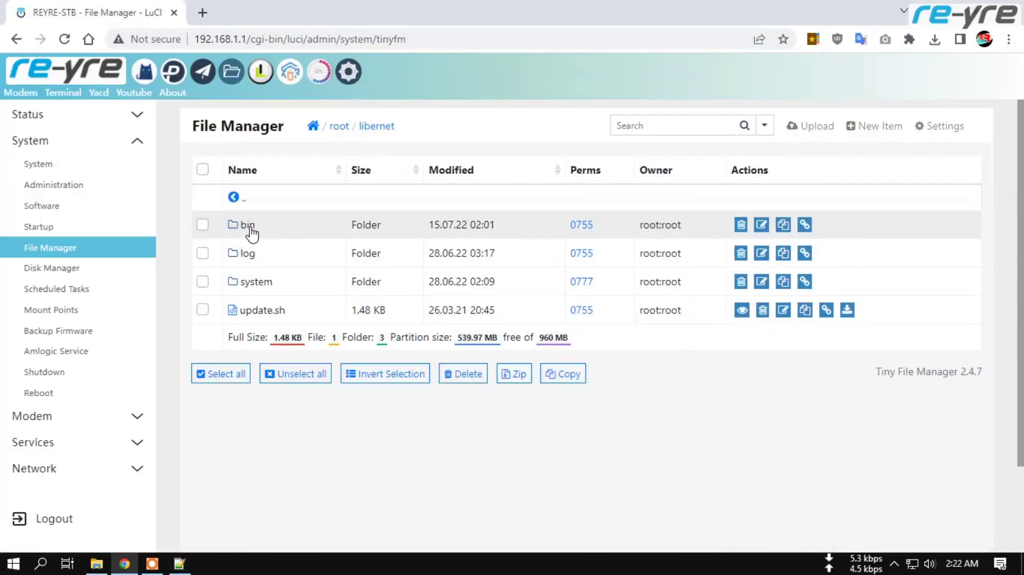
click(249, 228)
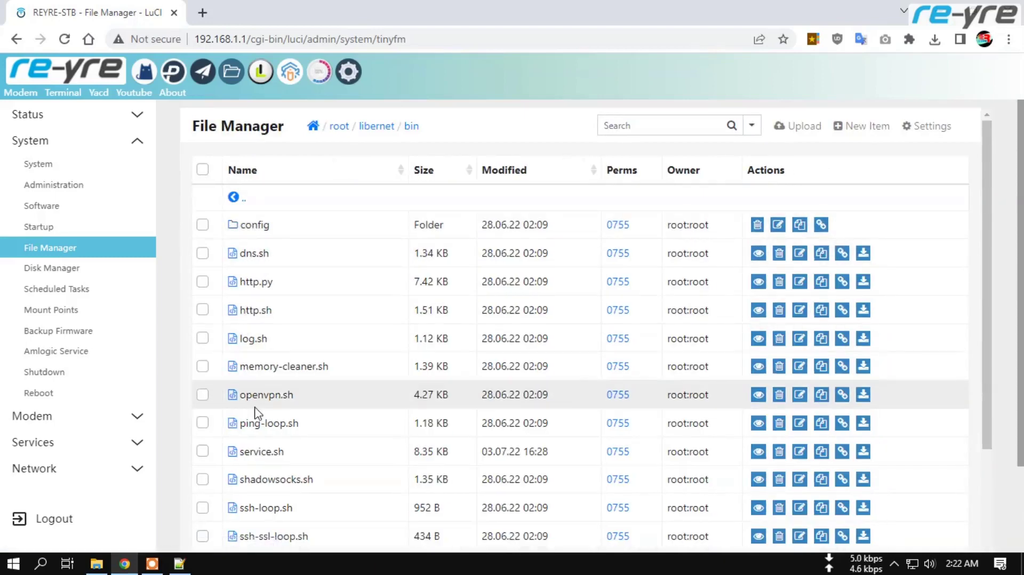
Step: Check the first file name in path.txt and upload auto_recon.sh from Downloads\liberxnet to root/libernet/bin
click(179, 564)
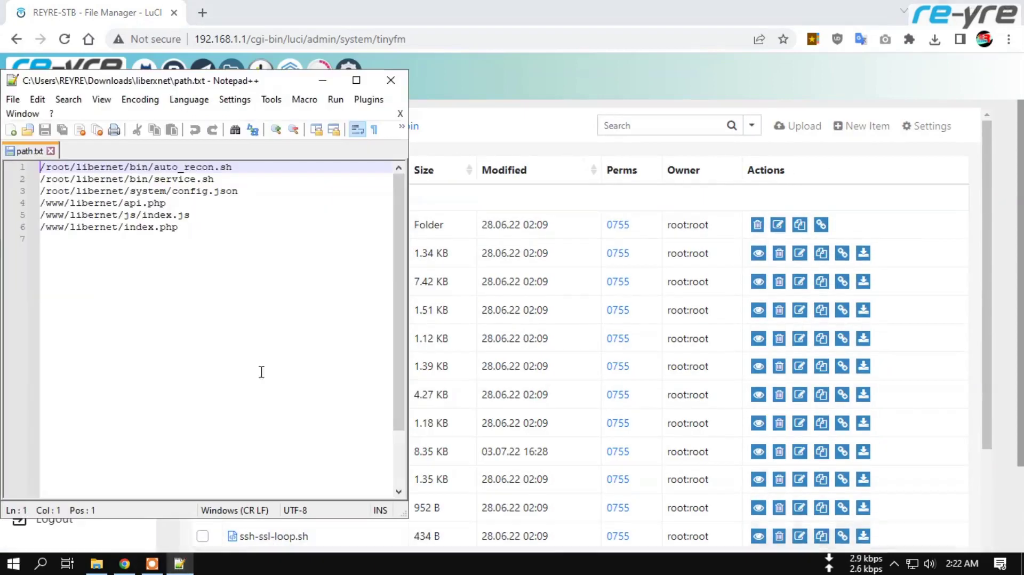
drag(154, 167, 233, 165)
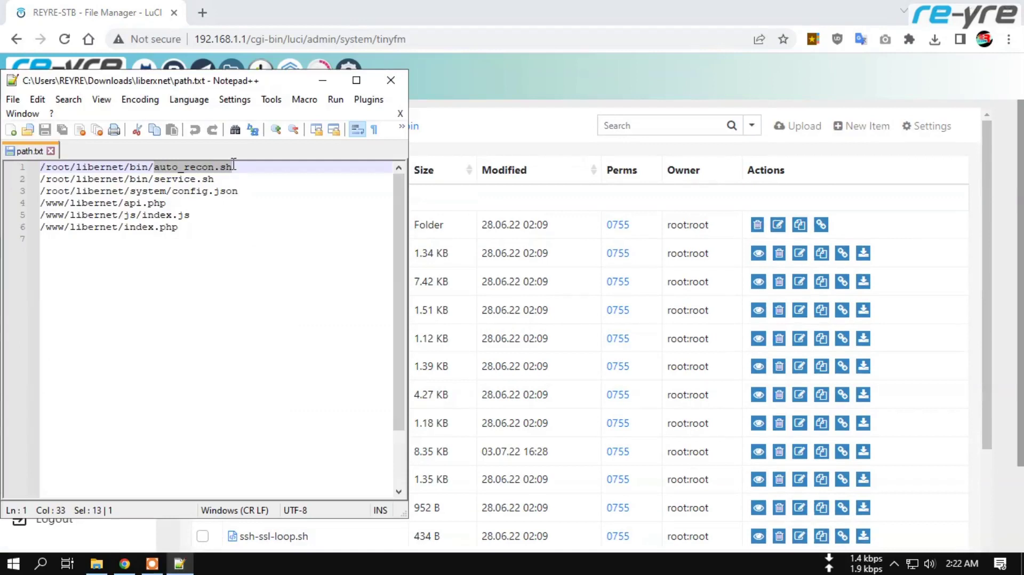
click(560, 85)
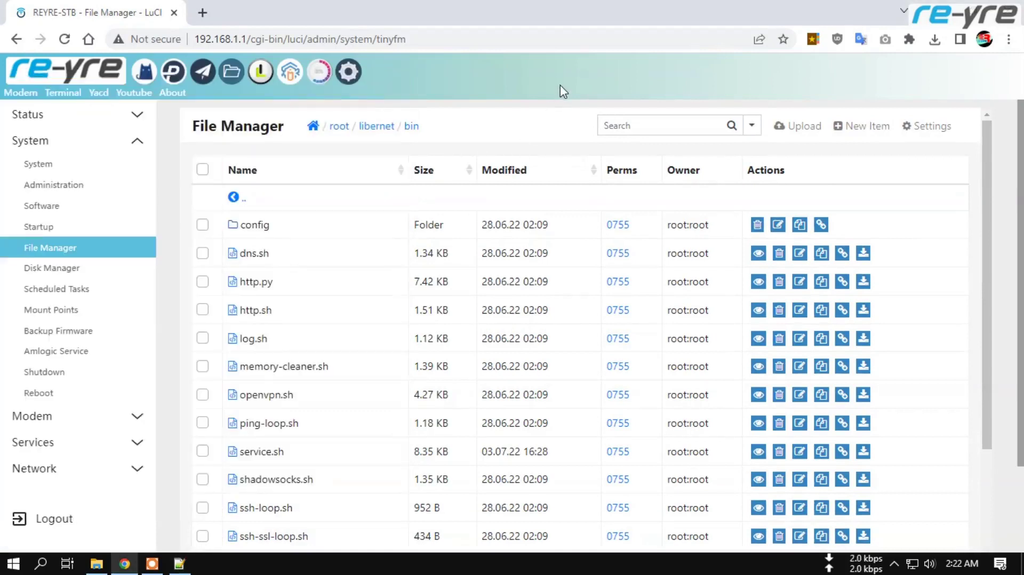
click(804, 128)
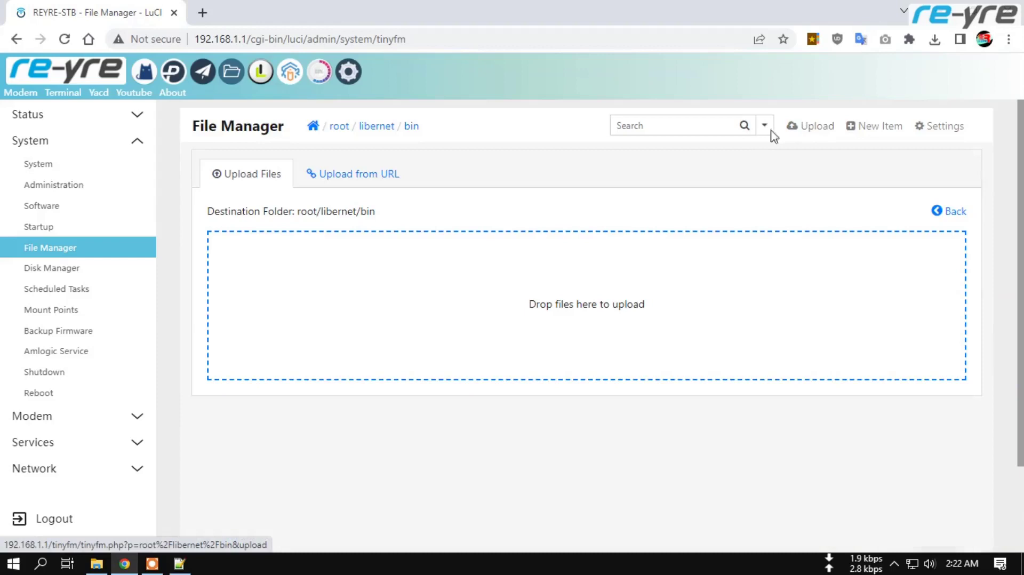
click(589, 312)
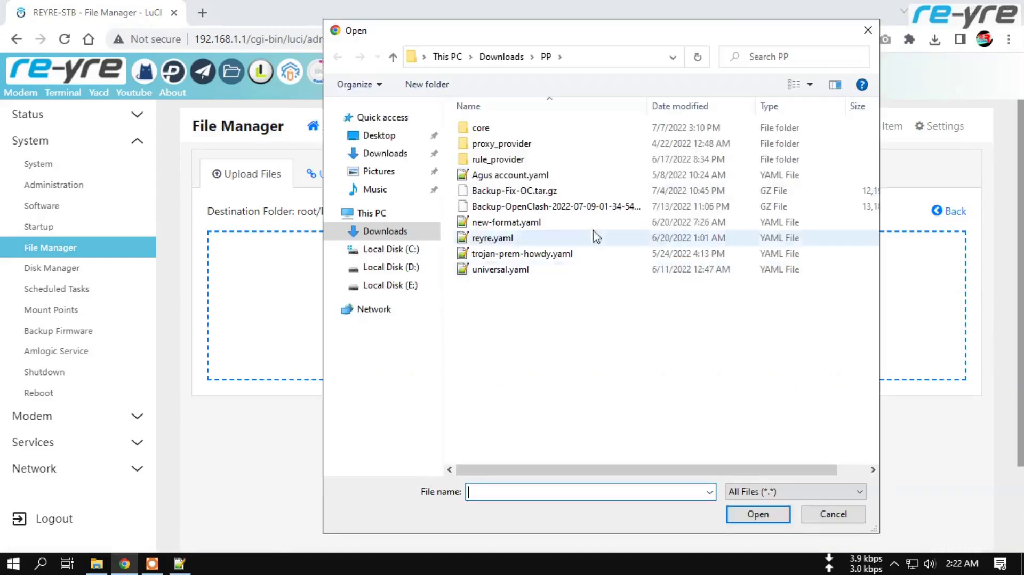
click(380, 154)
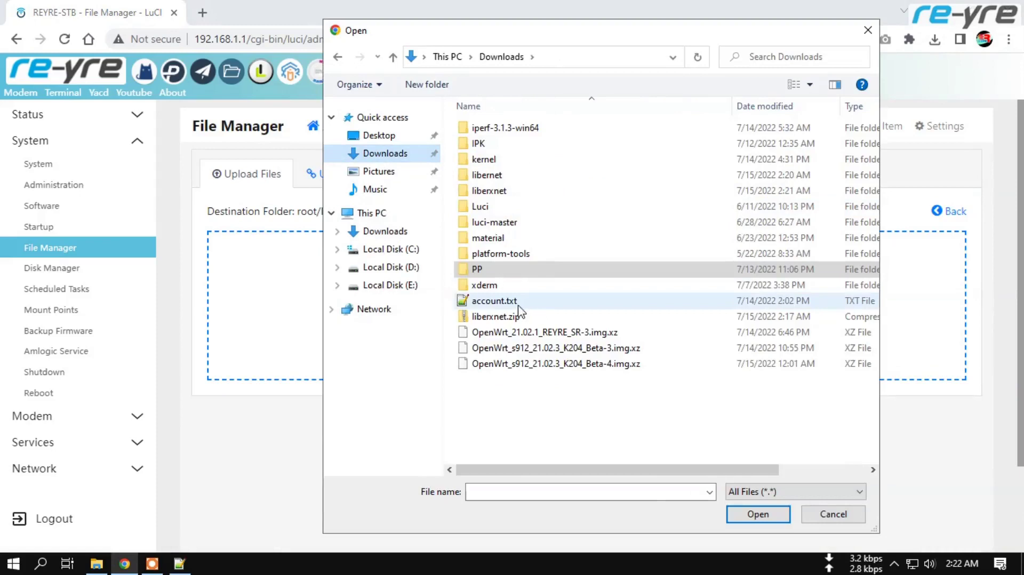
click(509, 196)
double_click(509, 196)
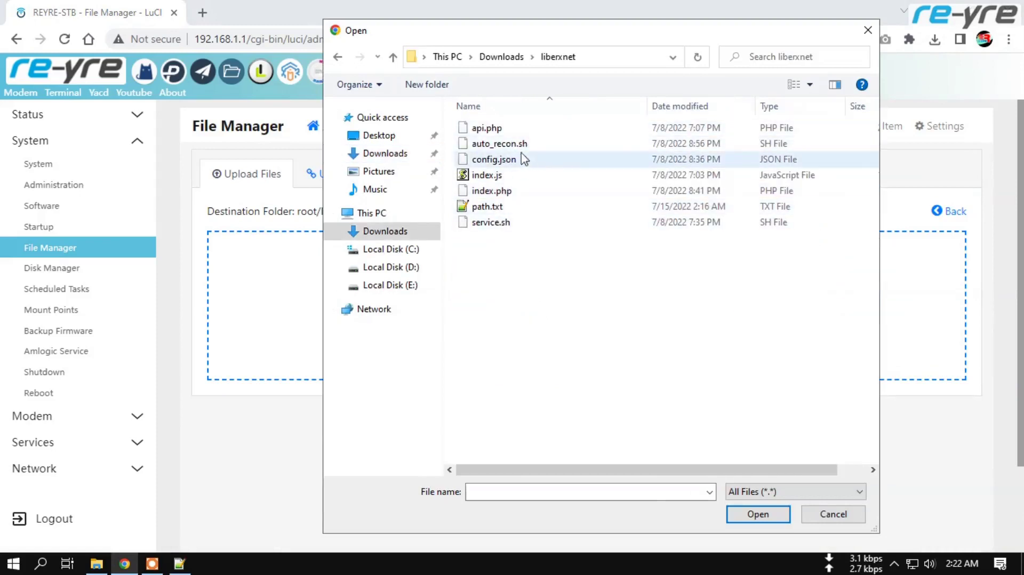
click(500, 149)
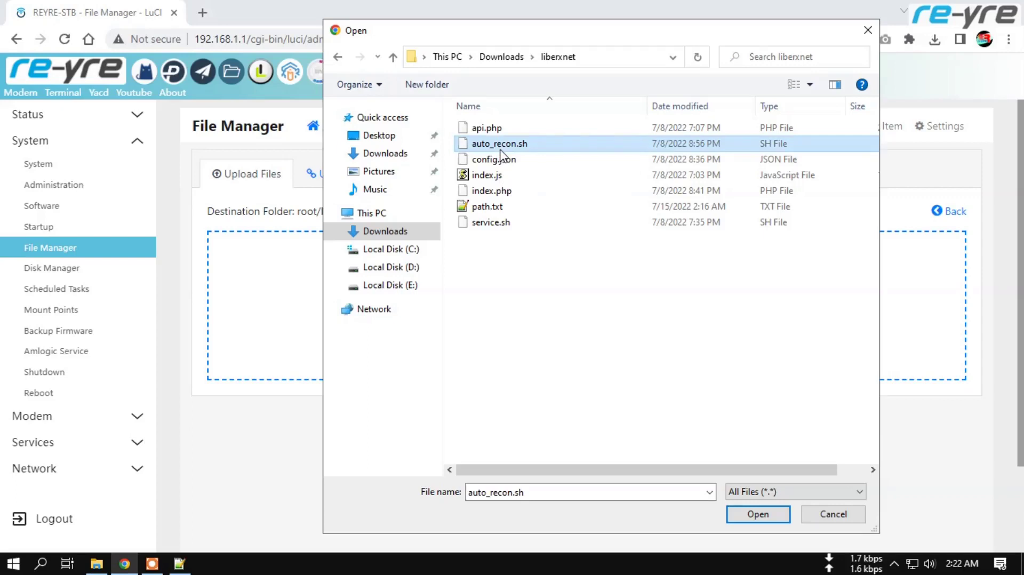
click(758, 514)
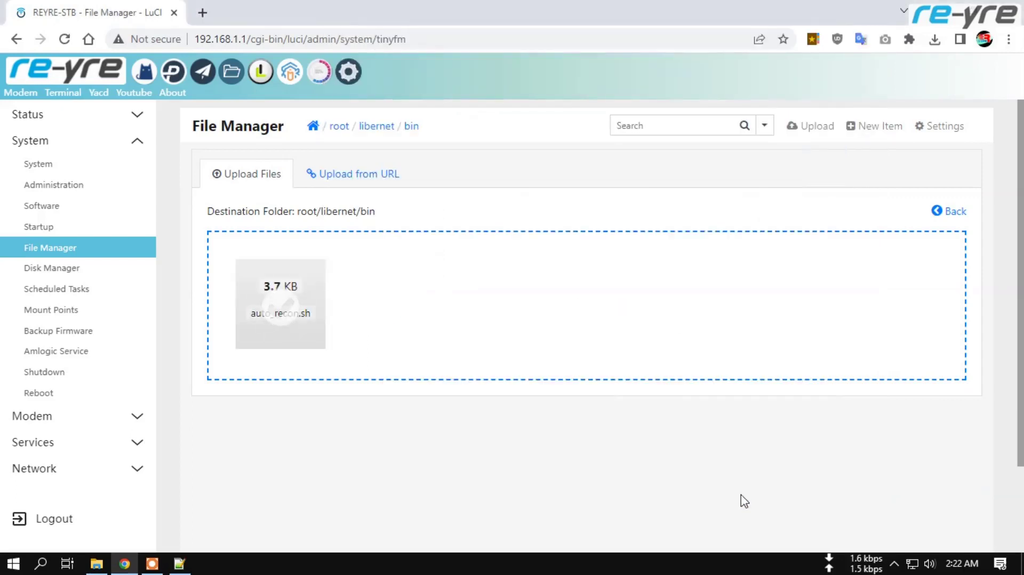
Step: Grant execute permission on auto_recon.sh in root/libernet/bin to owner, group and other, making its permissions 0755
click(412, 128)
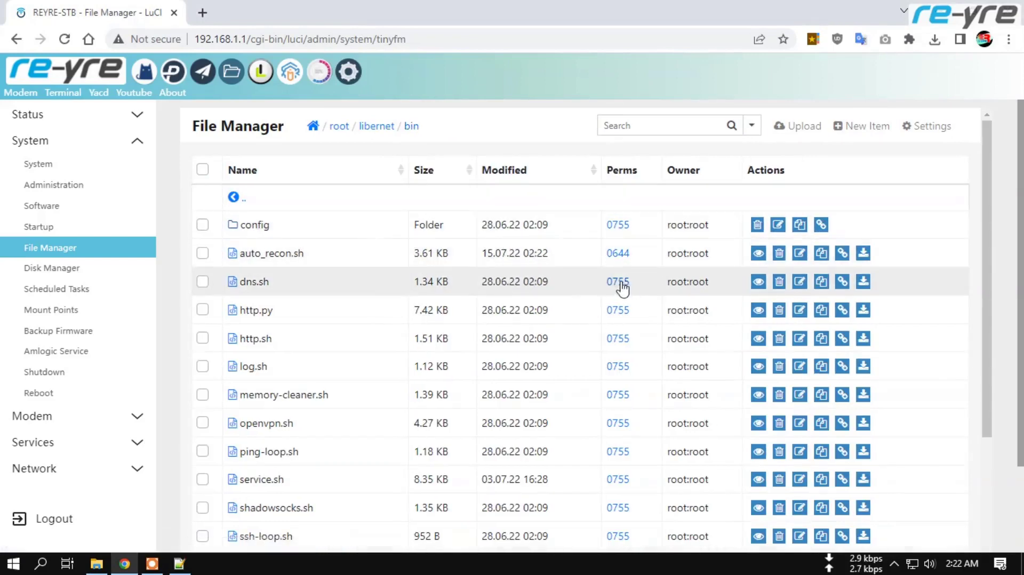
click(620, 255)
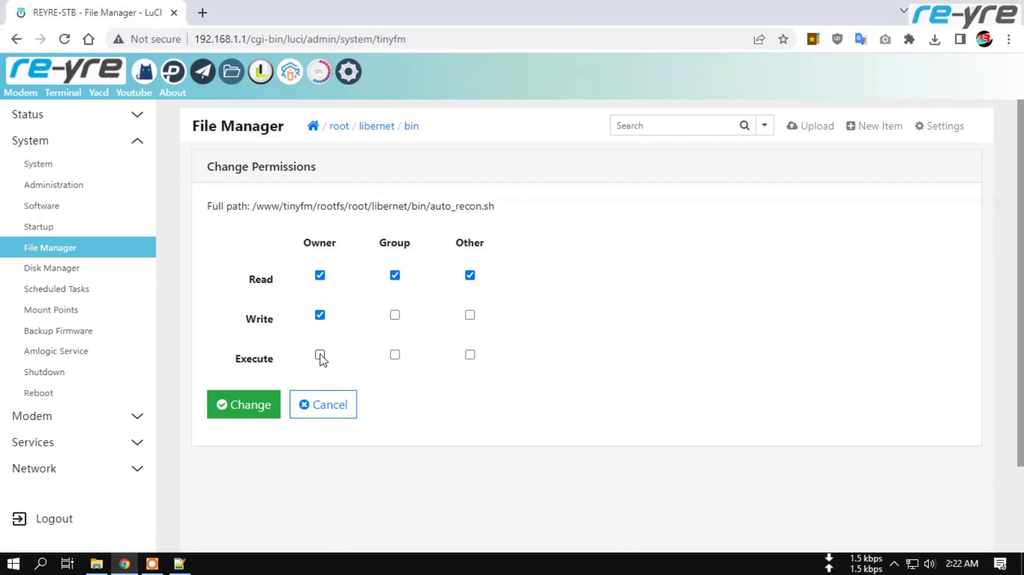
click(395, 356)
click(470, 356)
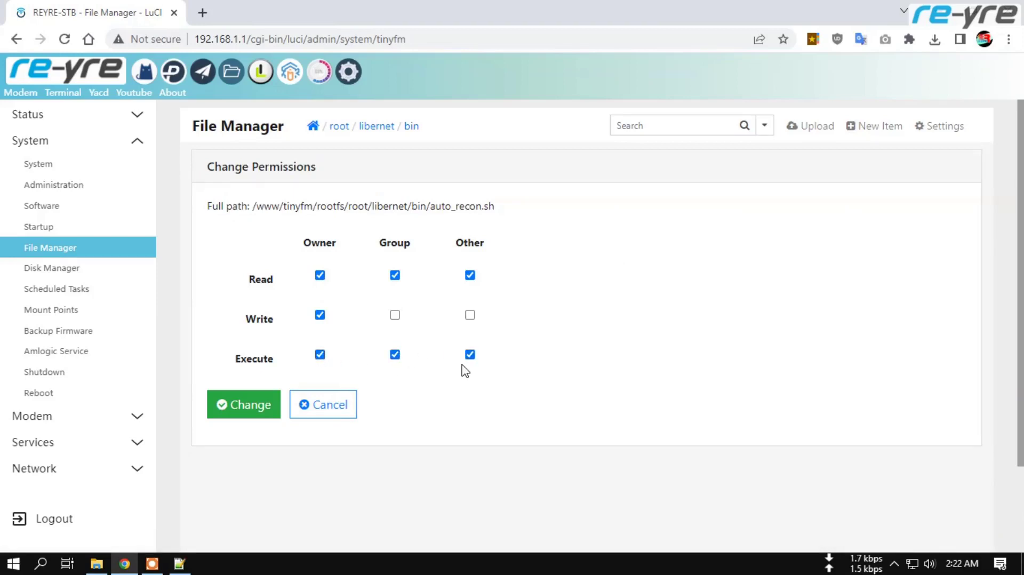
click(245, 413)
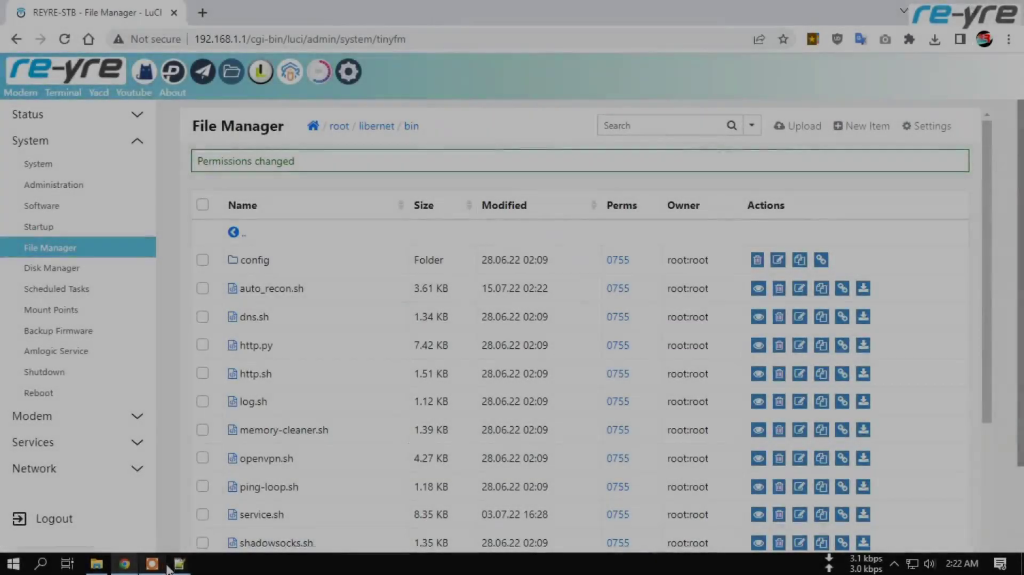
Step: Check the second entry in path.txt and delete the existing service.sh from root/libernet/bin
click(179, 564)
drag(155, 179, 221, 183)
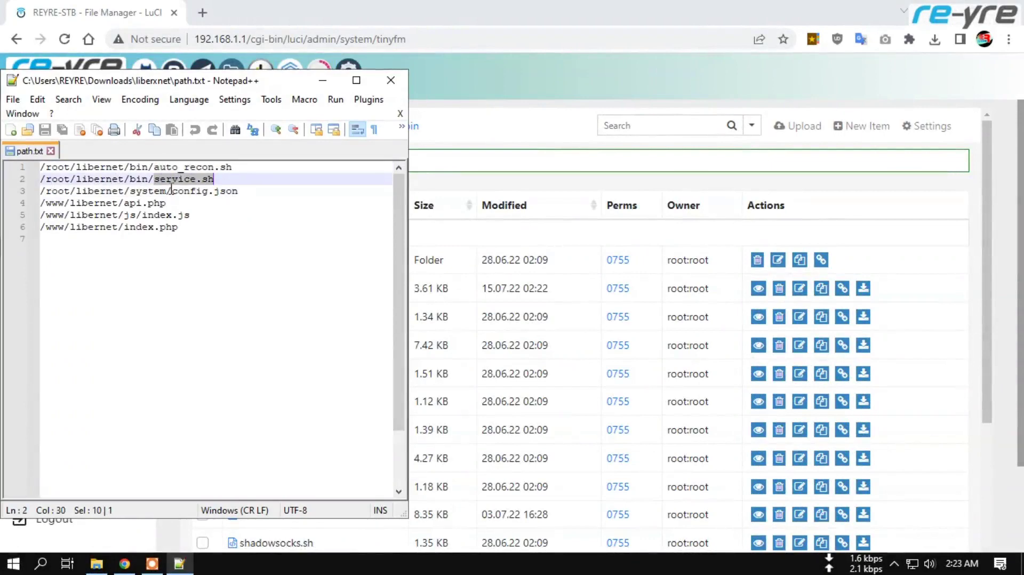
click(489, 14)
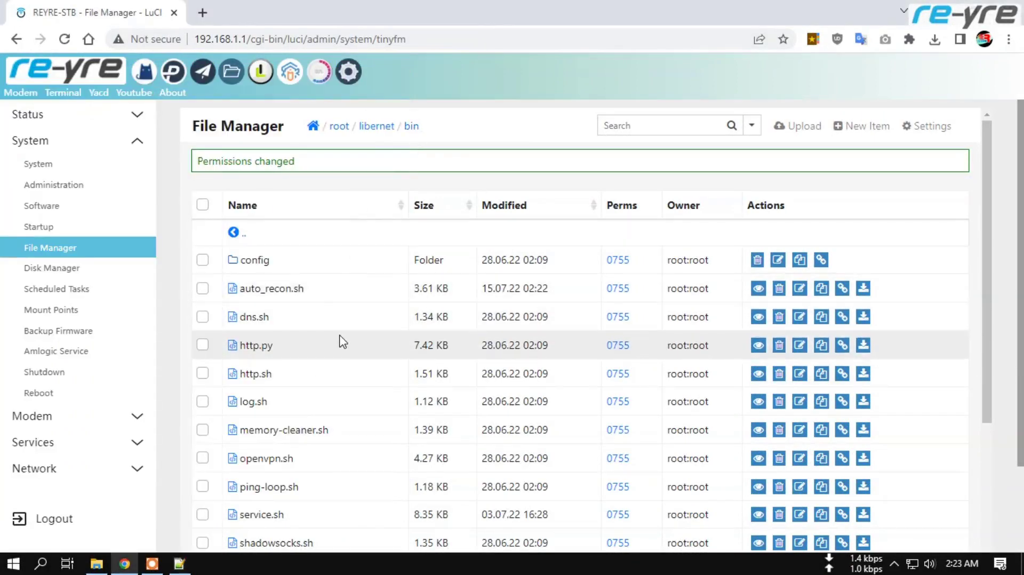
scroll(341, 342, down, 3)
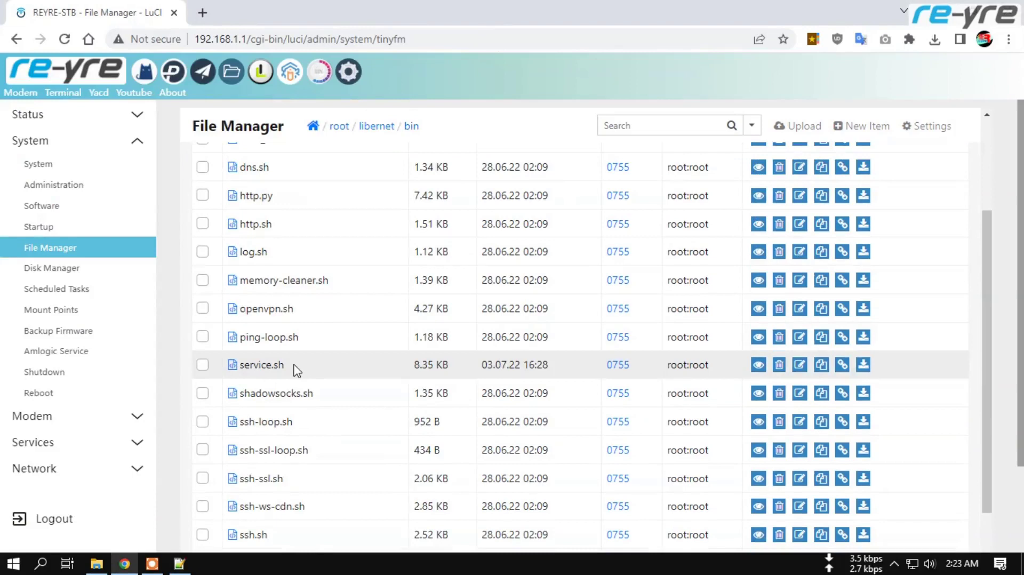
click(203, 365)
click(779, 366)
click(585, 154)
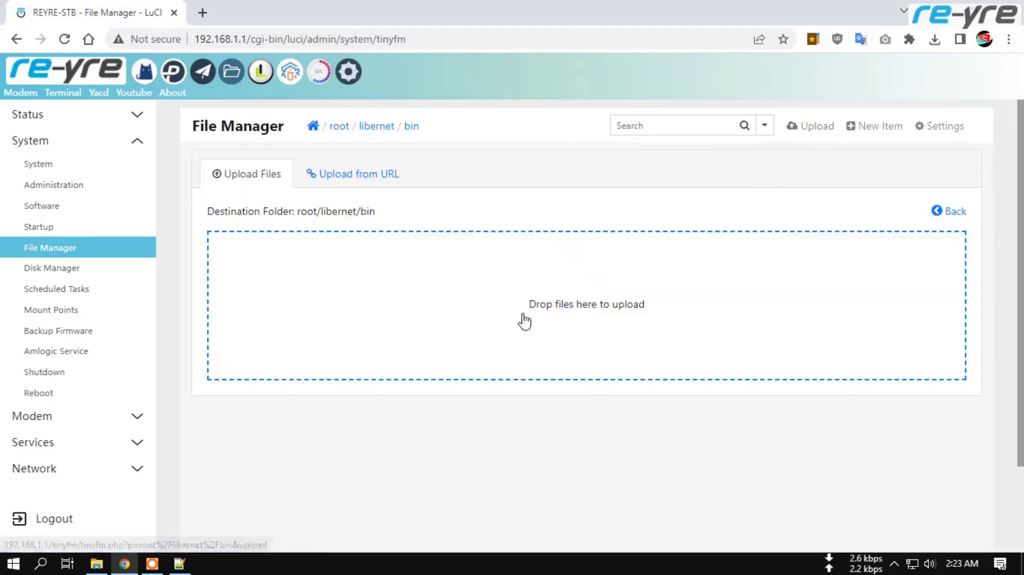
Step: Upload the modified service.sh from Downloads\liberxnet to root/libernet/bin
click(546, 318)
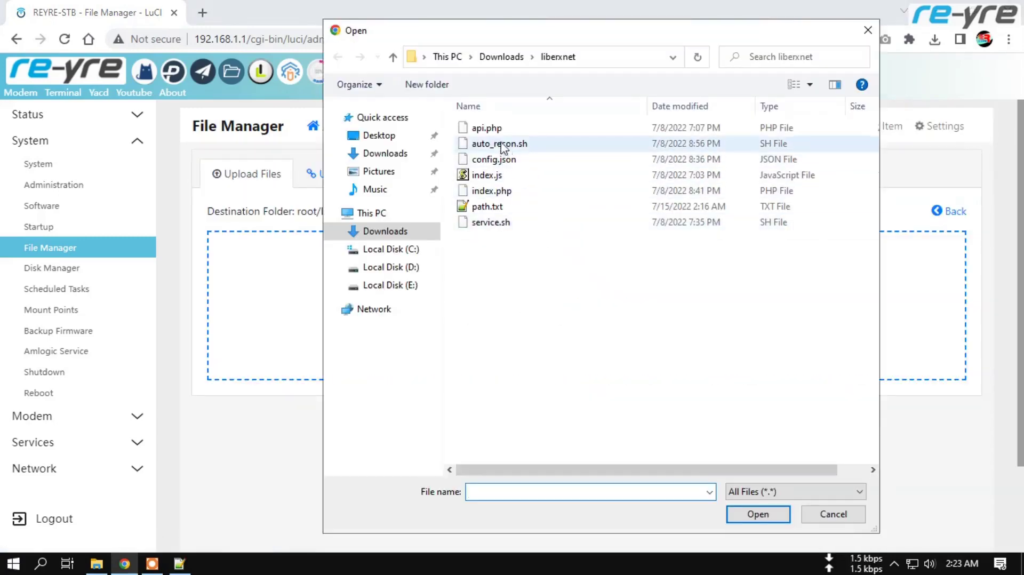
click(488, 223)
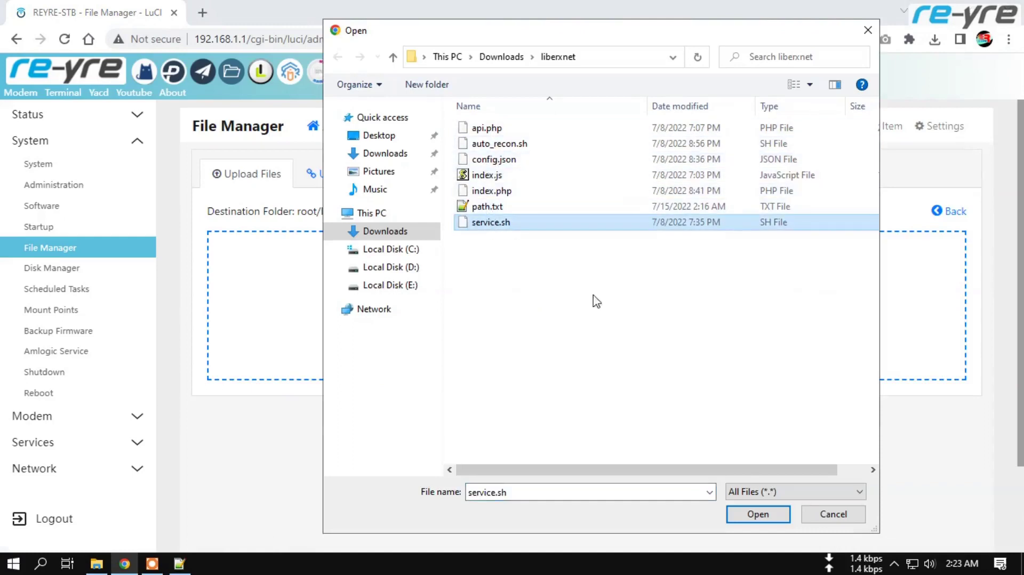
click(755, 514)
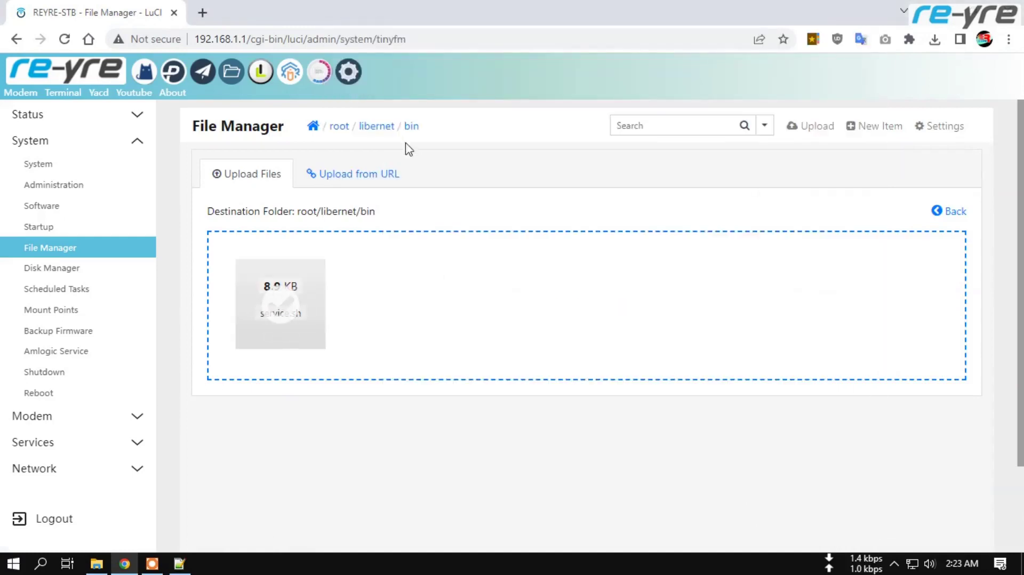
Step: Set the uploaded service.sh to permissions 0755 by enabling execute for owner, group and other
click(412, 127)
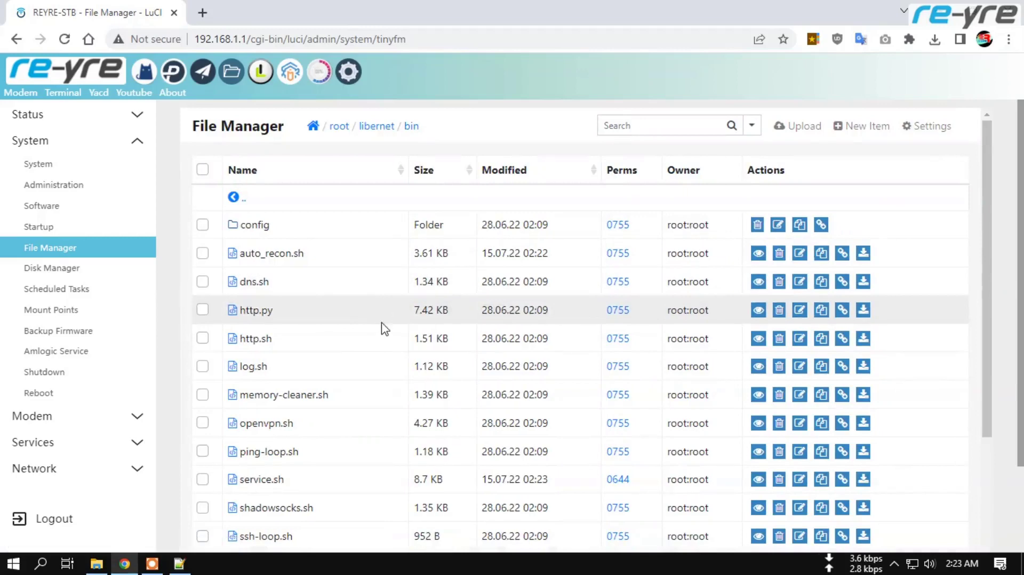
scroll(384, 326, down, 3)
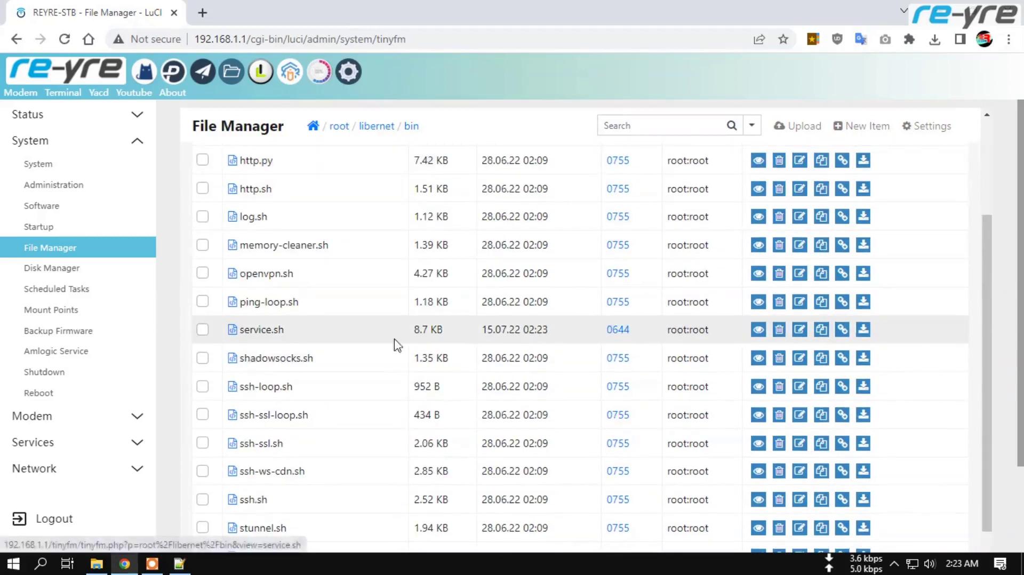
click(619, 329)
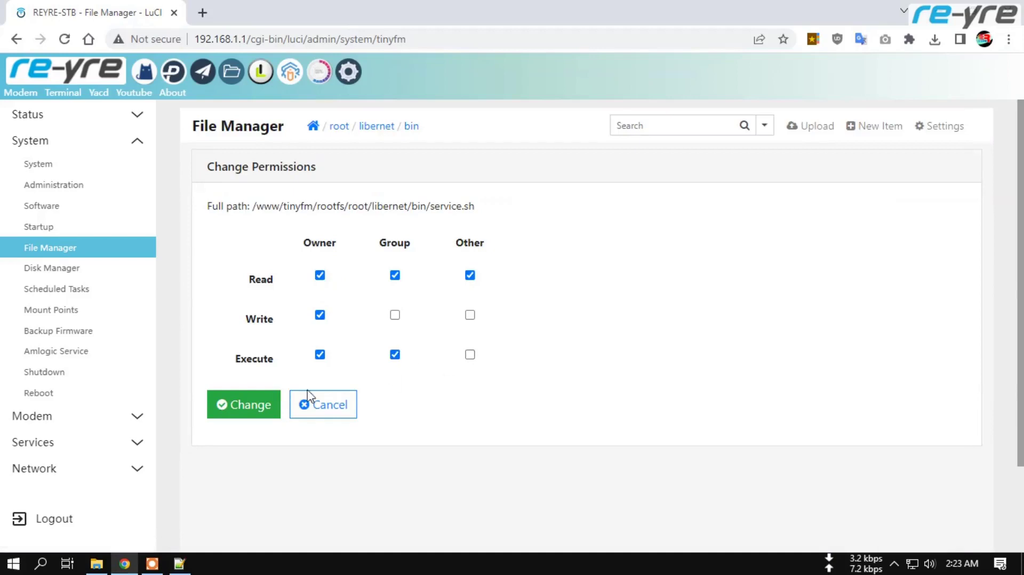
click(251, 417)
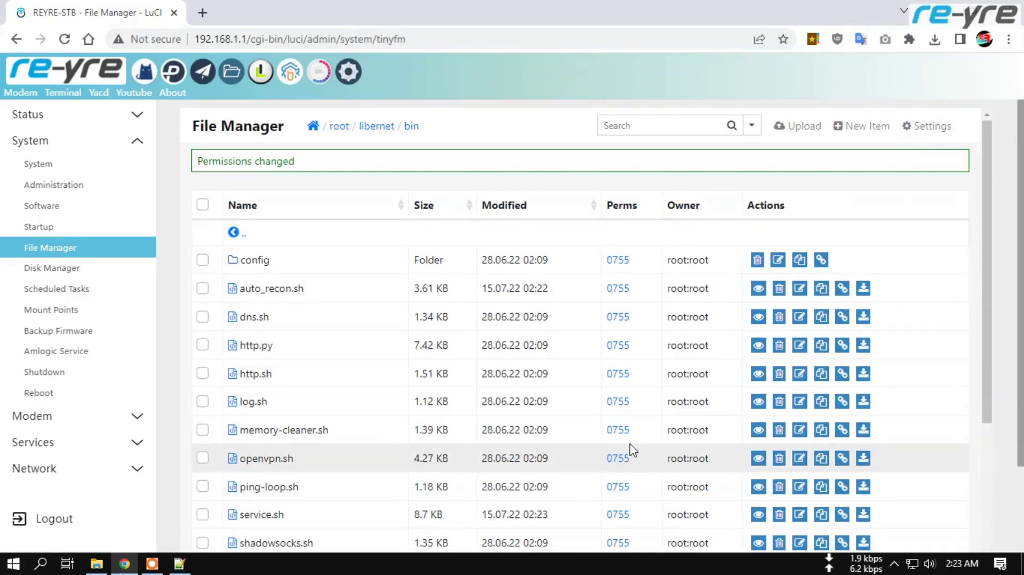
scroll(632, 452, down, 3)
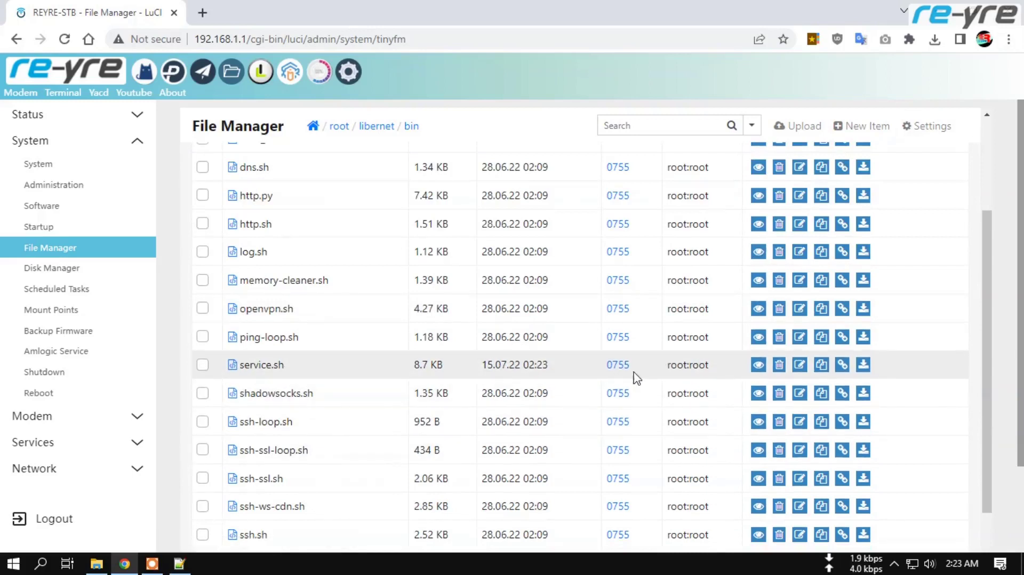
Step: Check the third entry in path.txt, config.json, and open the root/libernet/system folder in the File Manager
click(179, 564)
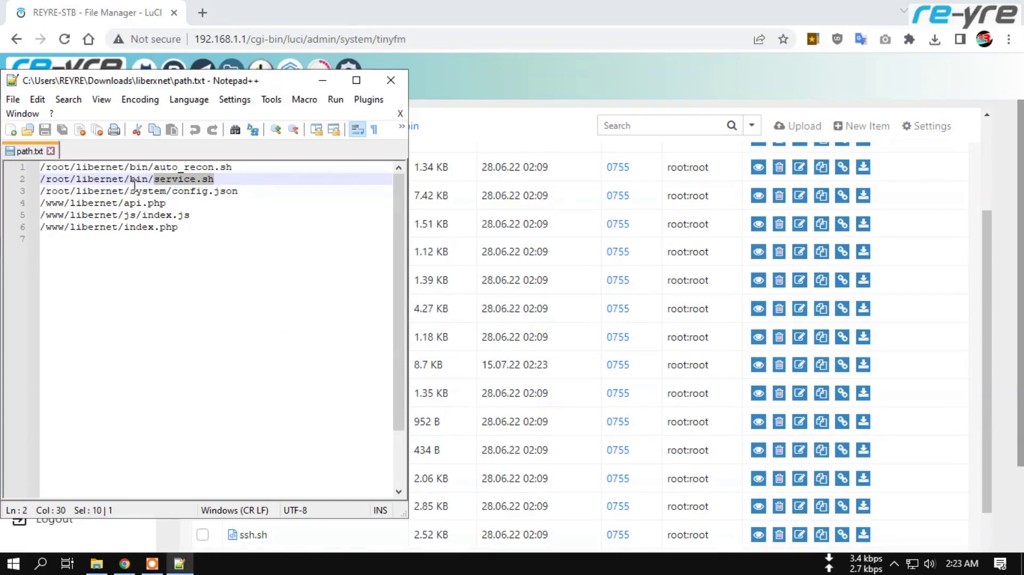
drag(239, 197, 176, 196)
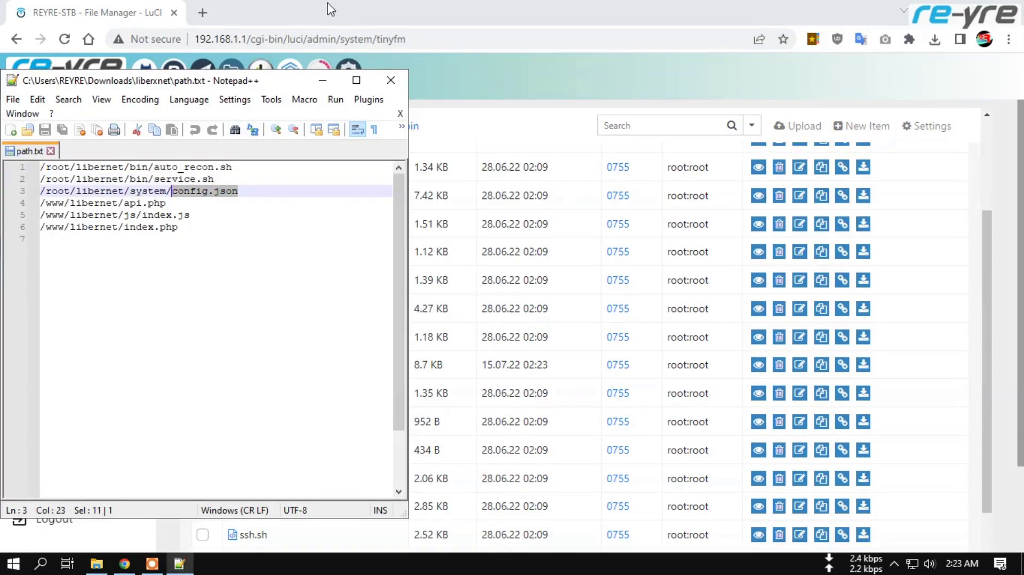
click(331, 9)
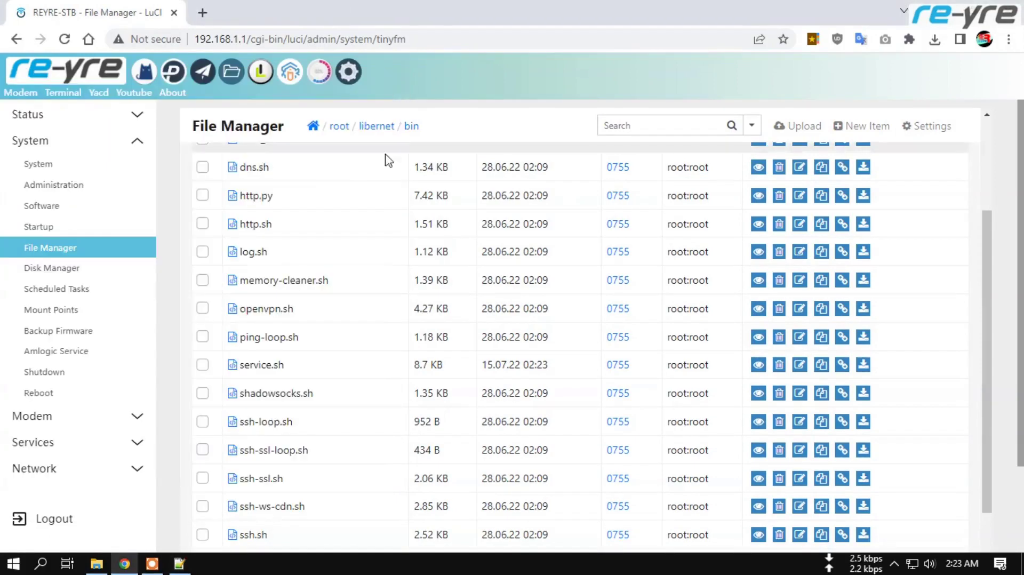
click(371, 131)
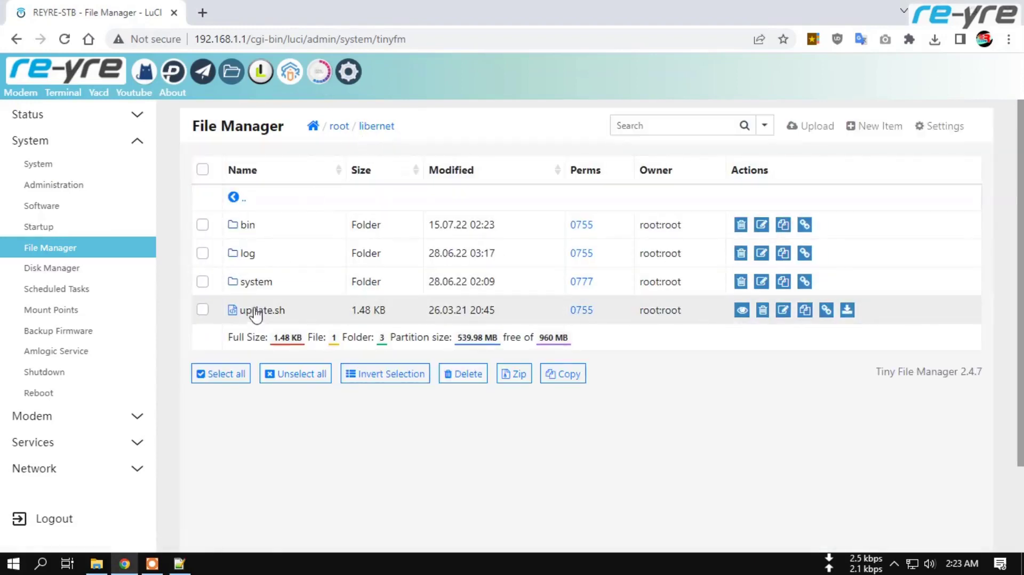
click(261, 282)
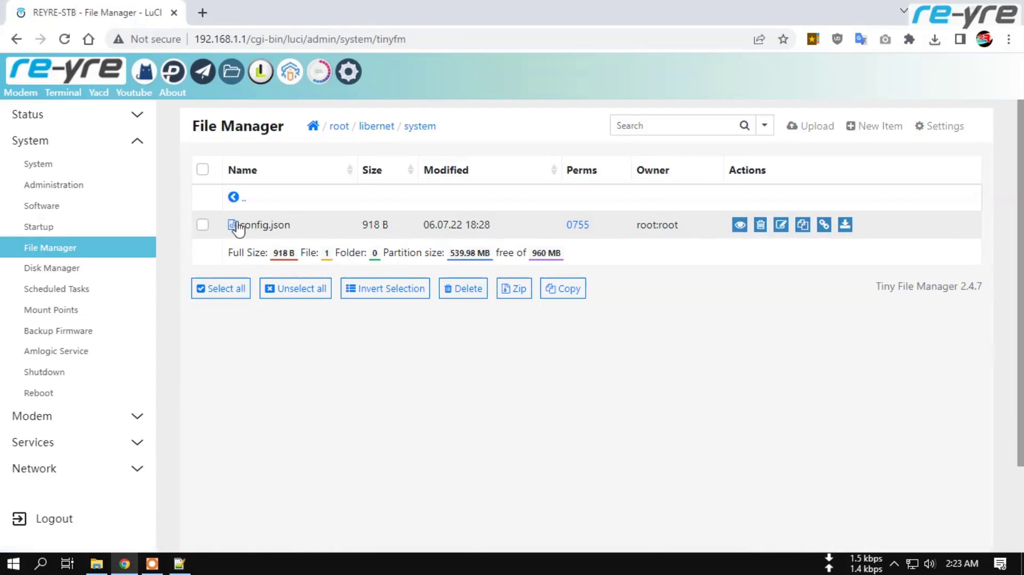
Step: Delete the existing config.json from root/libernet/system
click(200, 226)
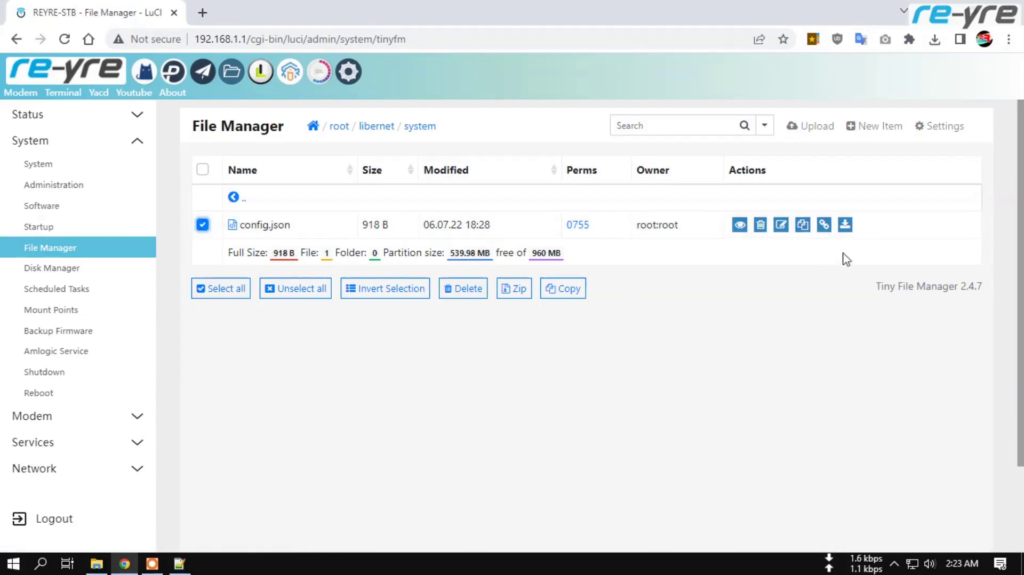
click(762, 227)
click(598, 160)
Step: Upload the modified config.json from Downloads\liberxnet to root/libernet/system
click(808, 127)
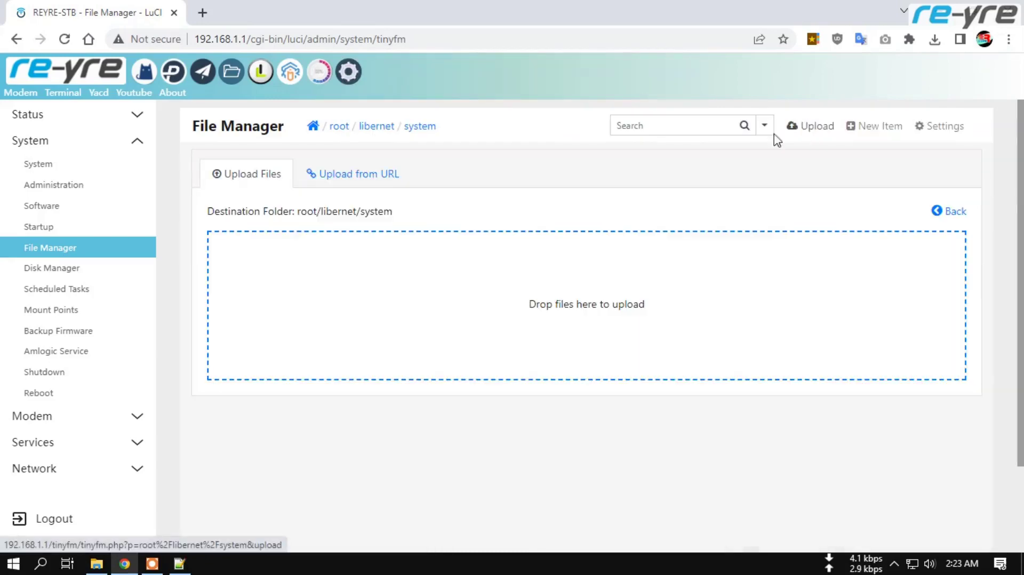
click(592, 309)
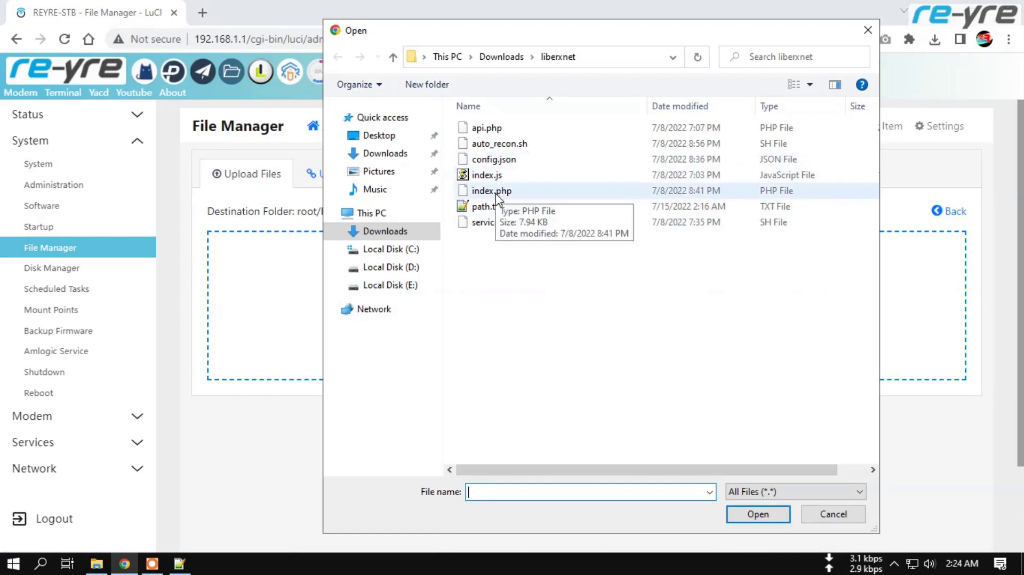
click(499, 160)
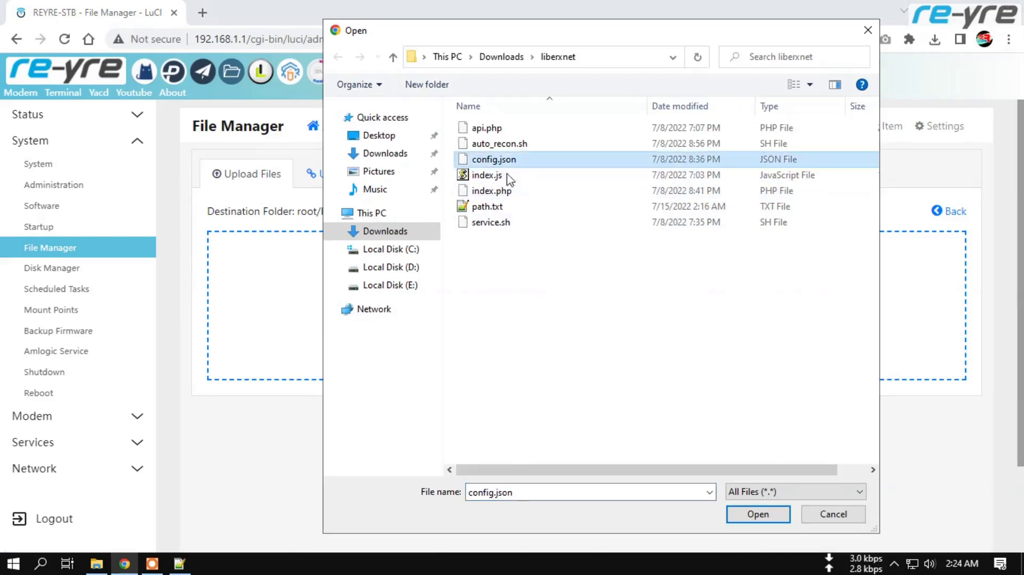
click(760, 513)
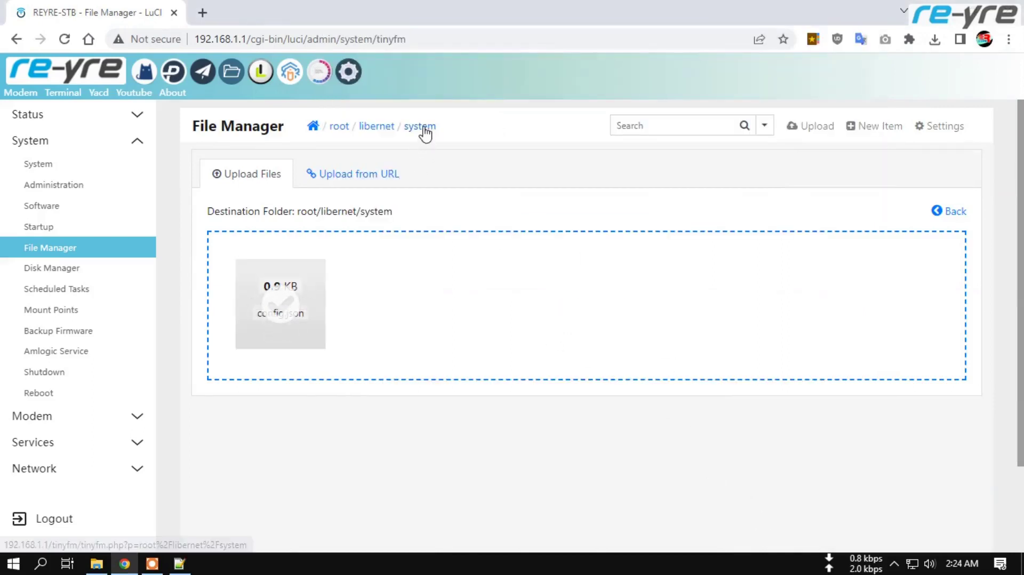
Step: Change the new config.json in root/libernet/system to permissions 0755, with execute enabled for owner, group and other
click(421, 127)
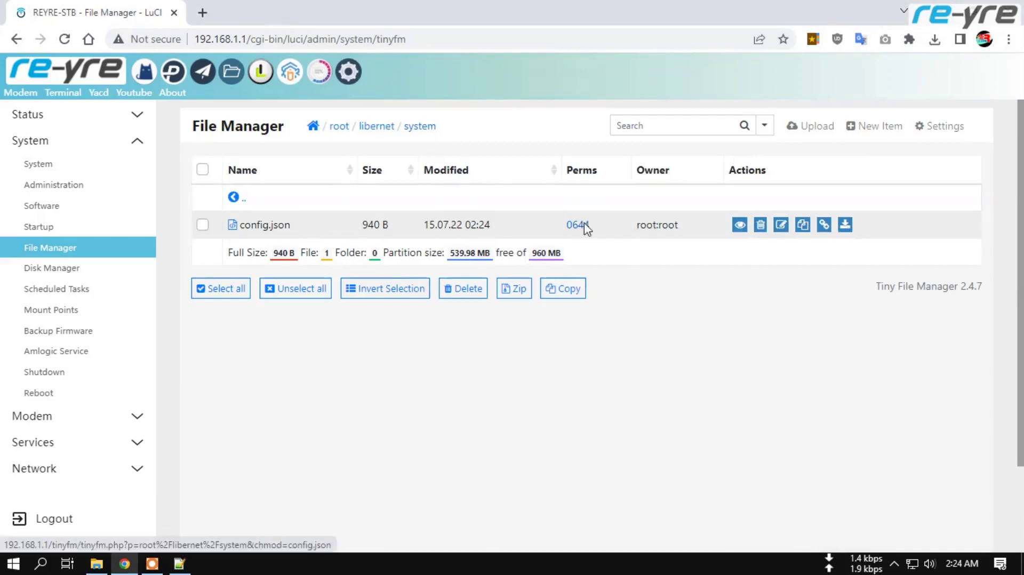
click(580, 225)
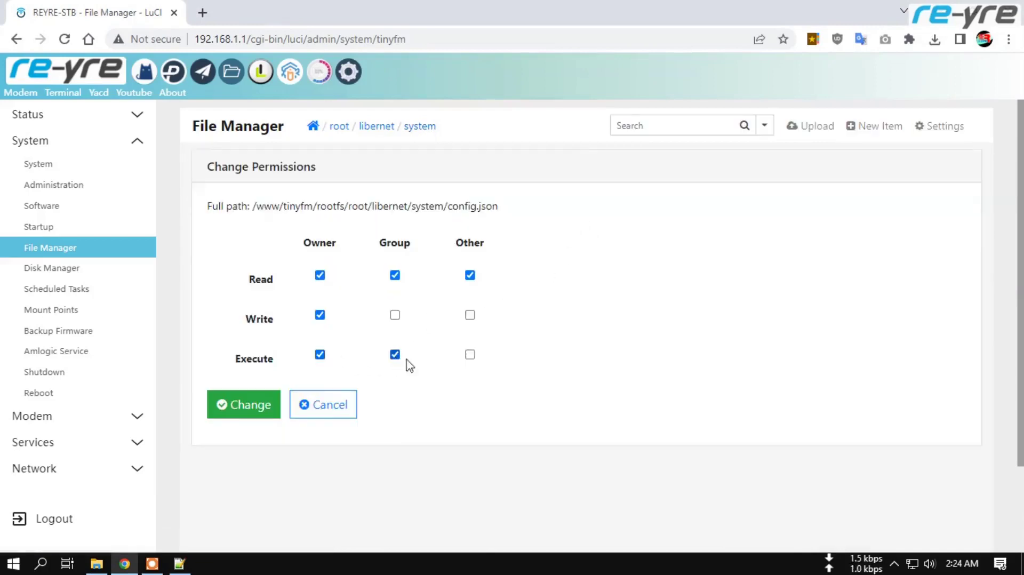
click(472, 356)
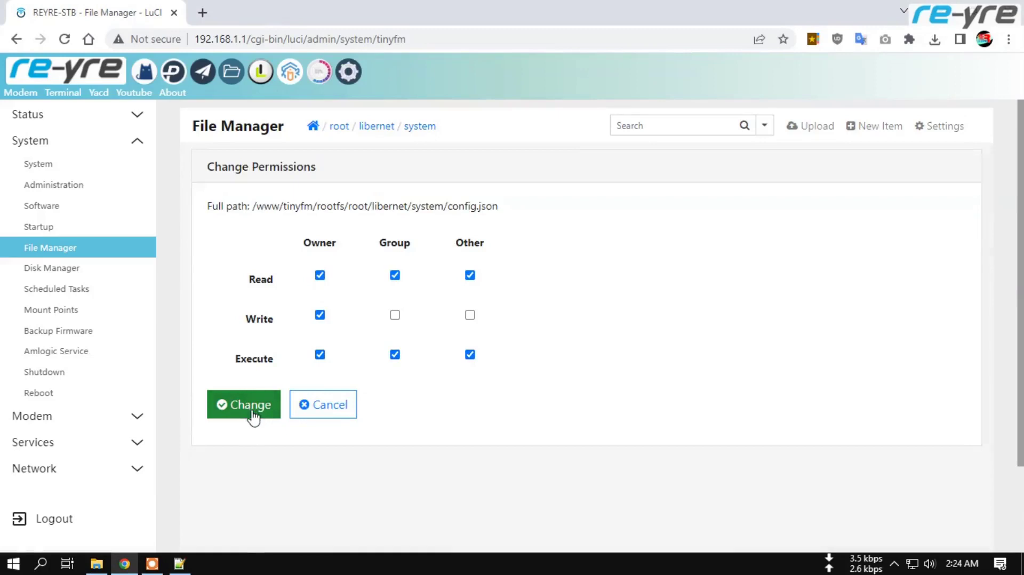
click(250, 405)
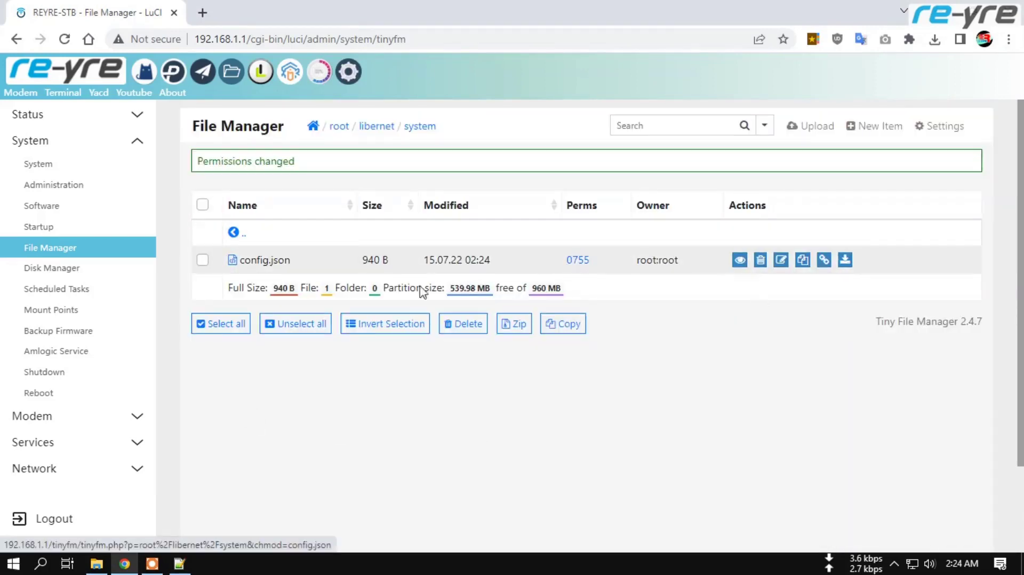
Step: Check the api.php entry in path.txt and navigate the File Manager from its home folder to www/libernet
click(179, 564)
drag(124, 203, 167, 203)
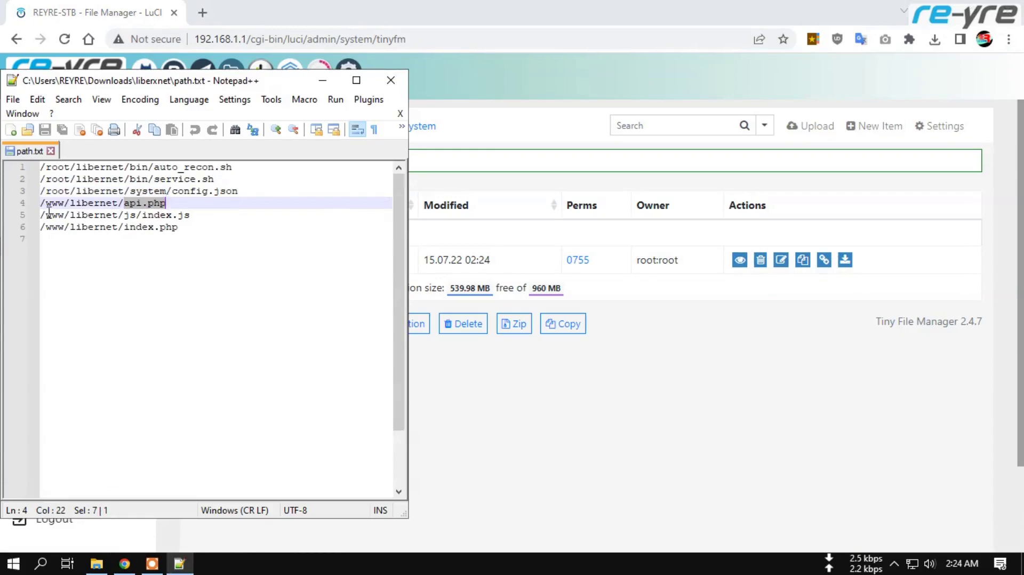
click(598, 74)
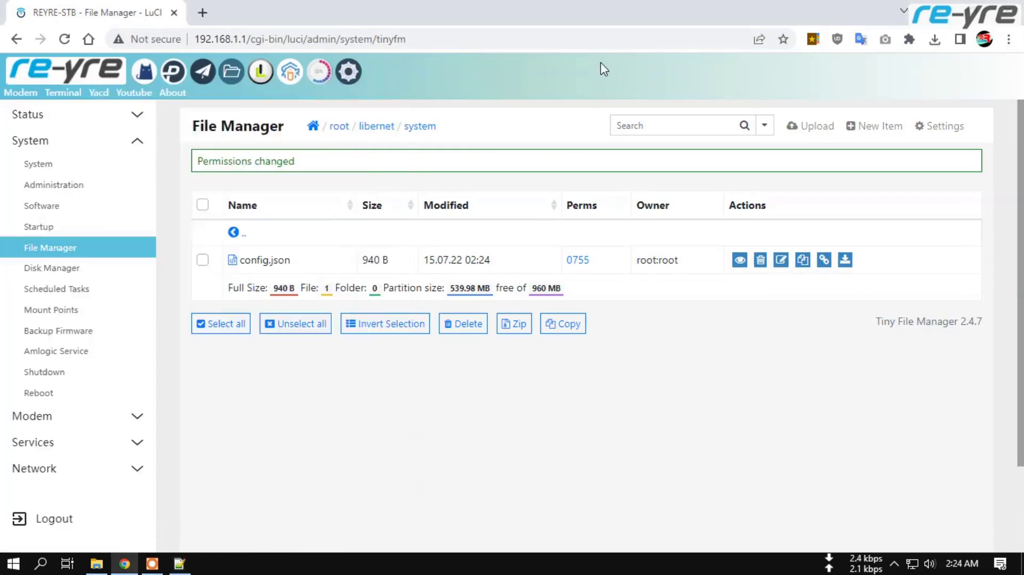
click(313, 126)
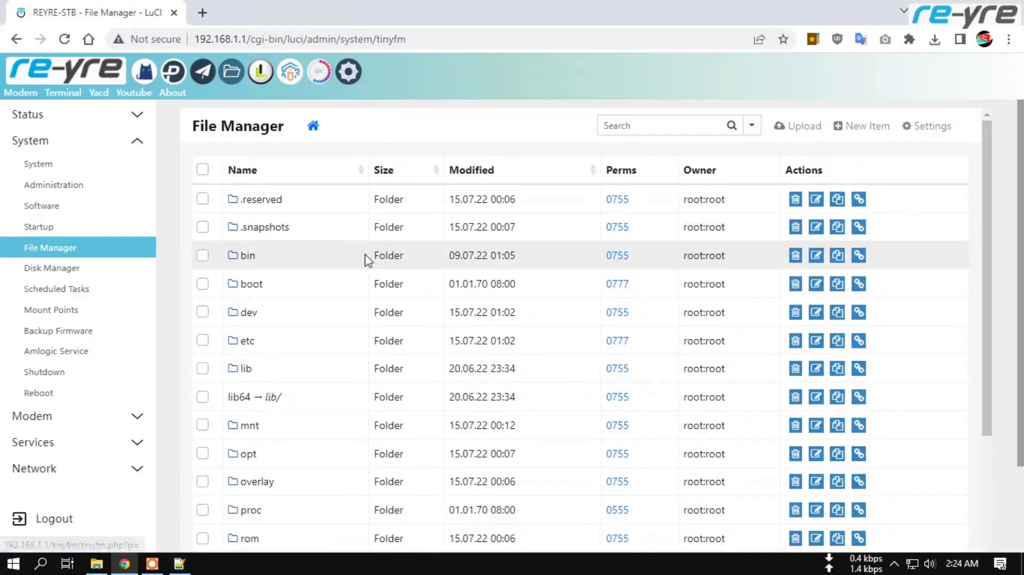
scroll(366, 258, down, 7)
click(255, 409)
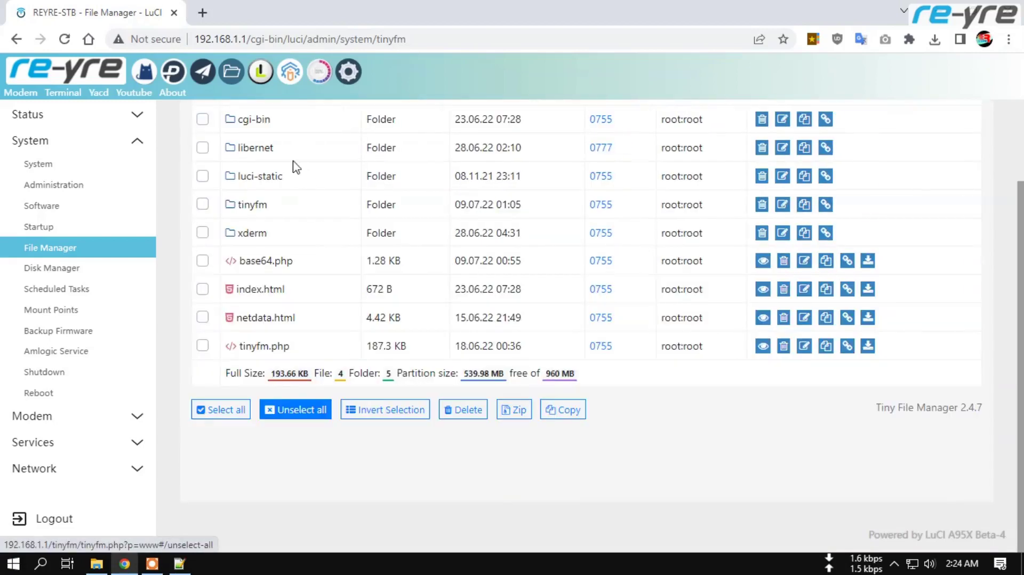
click(262, 151)
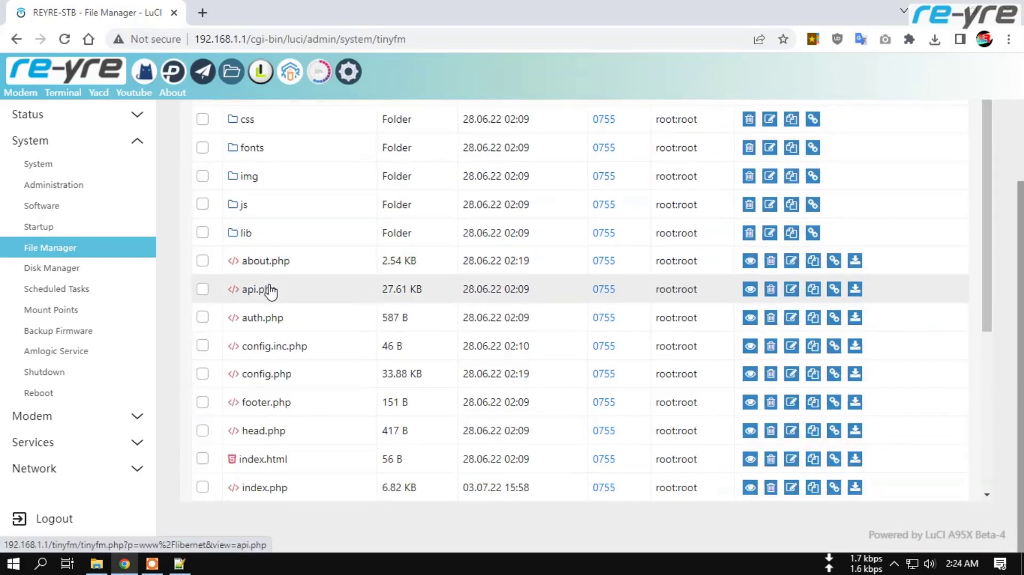
Step: Delete the existing api.php from www/libernet
click(202, 290)
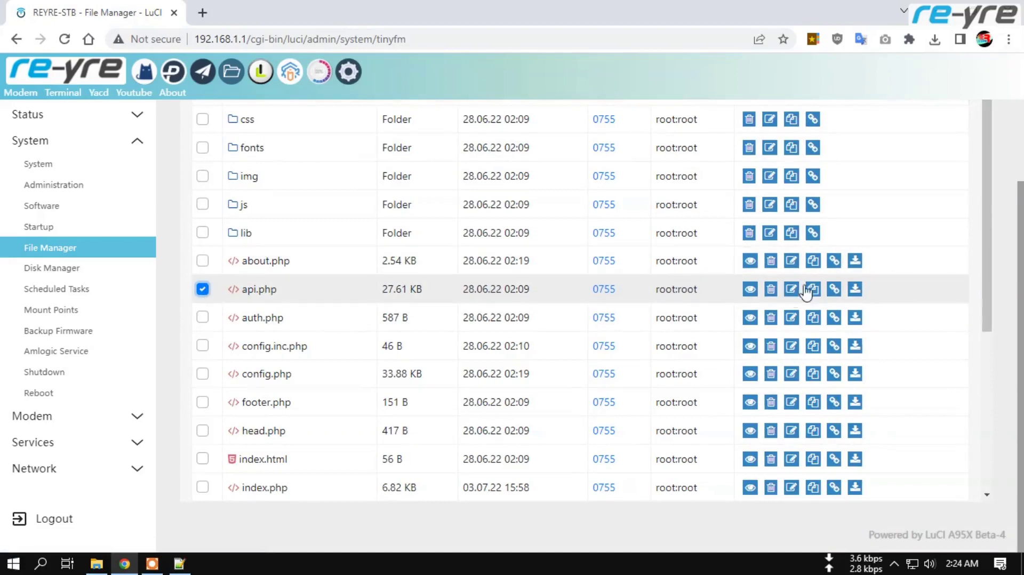
click(771, 289)
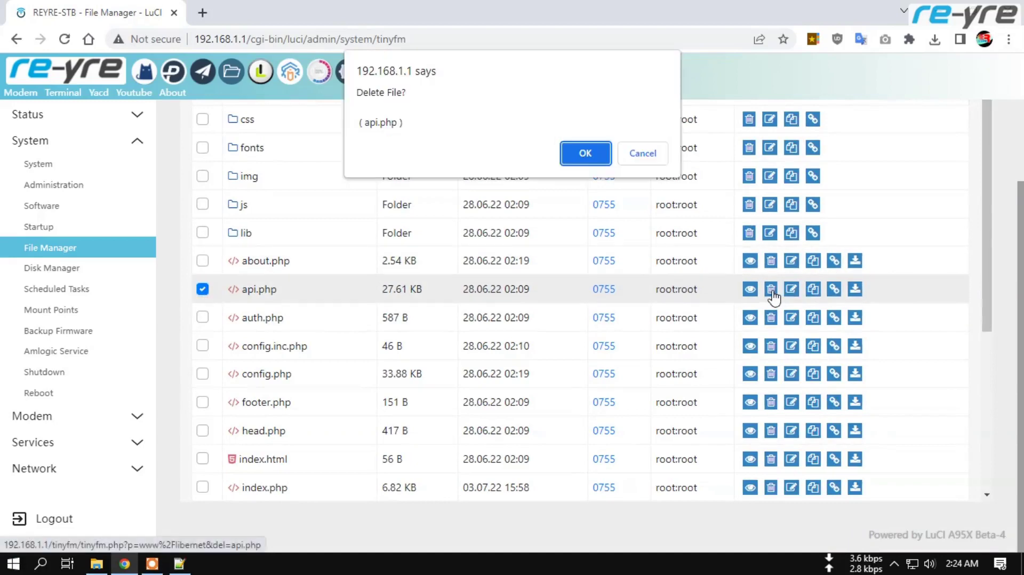
click(585, 154)
Step: Upload the modified api.php from Downloads\liberxnet to www/libernet
scroll(864, 201, up, 3)
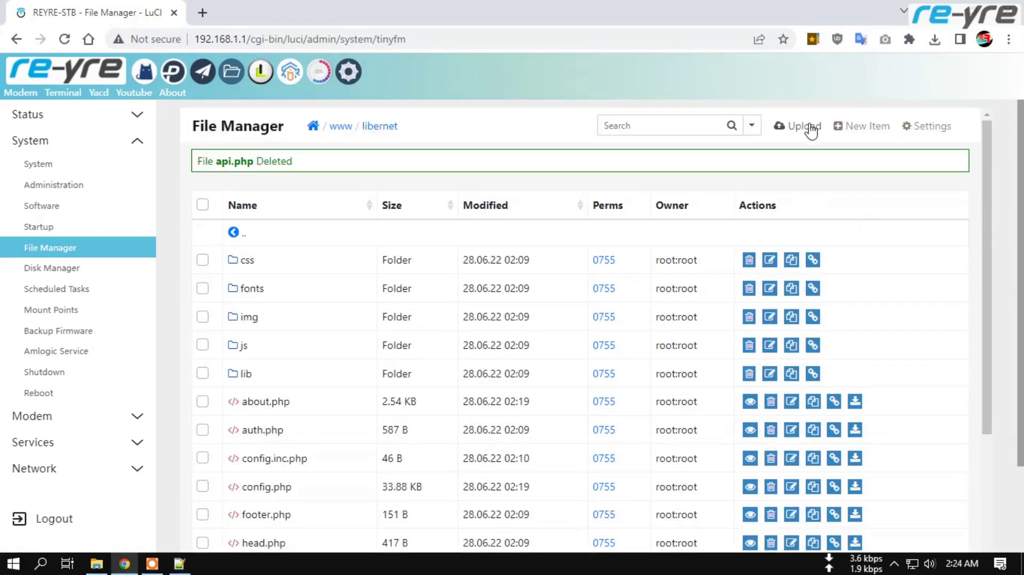
click(811, 125)
click(587, 302)
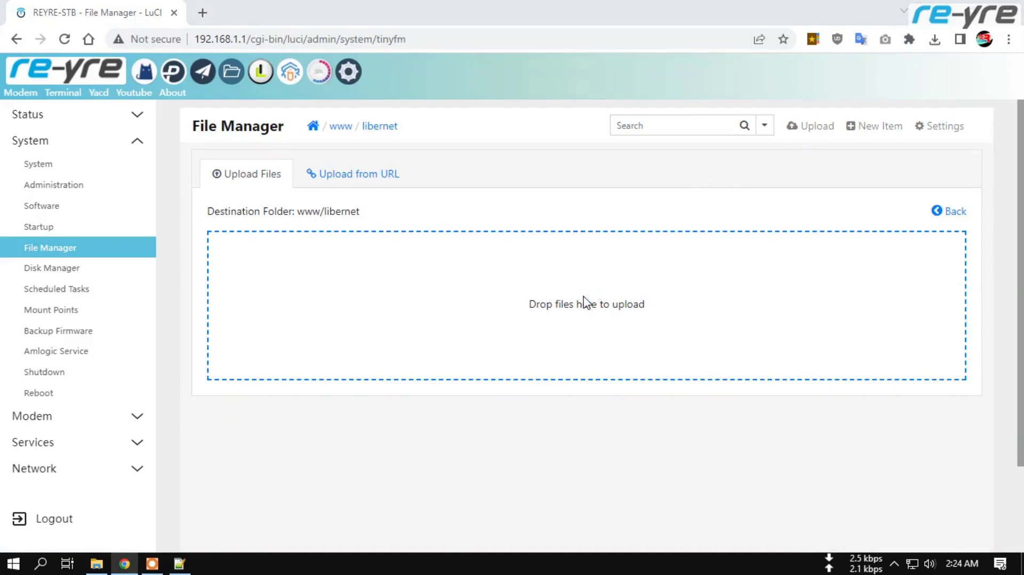
click(487, 128)
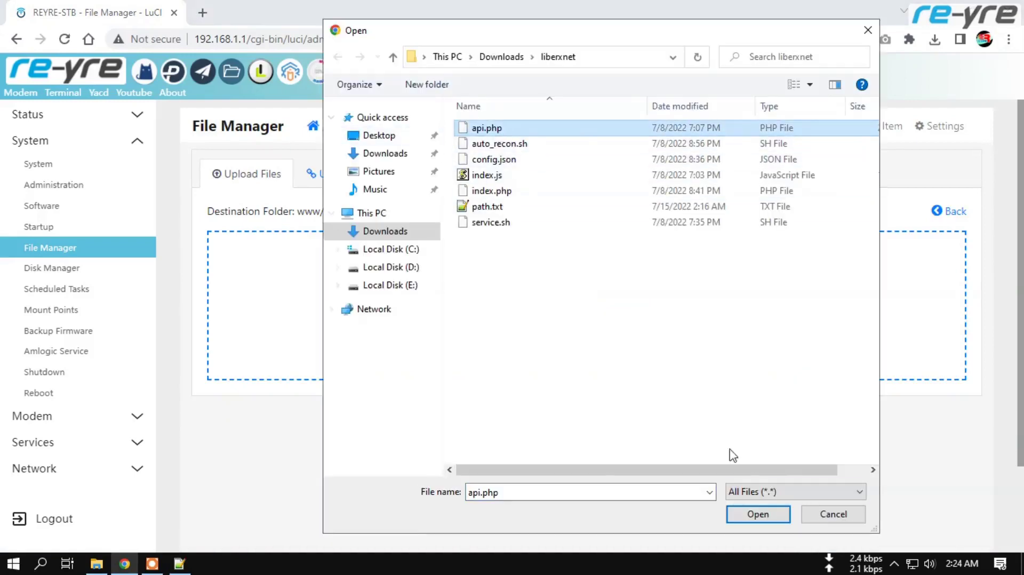
click(756, 515)
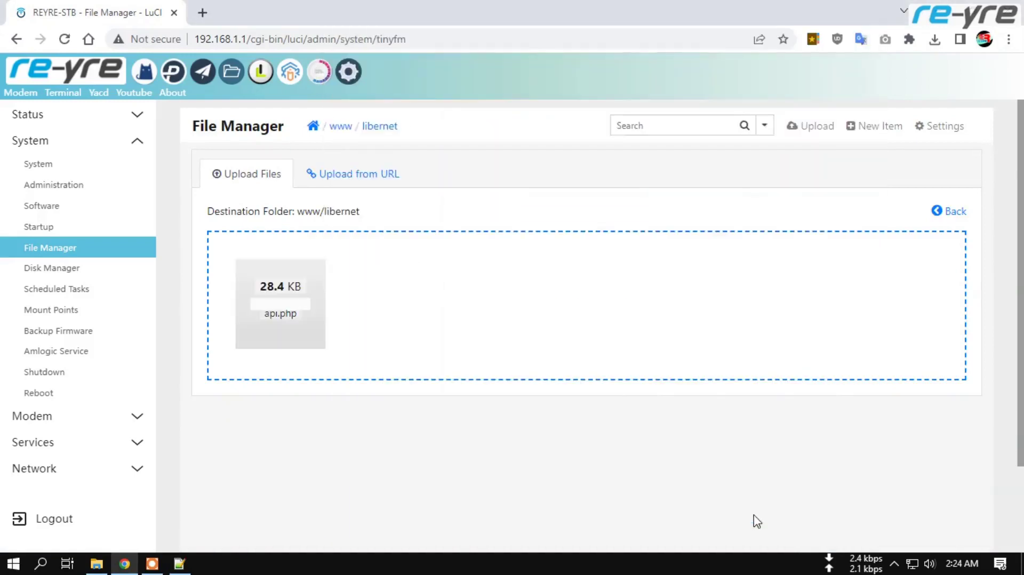
Step: Change the new api.php in www/libernet to permissions 0755, with execute enabled for owner, group and other
click(394, 130)
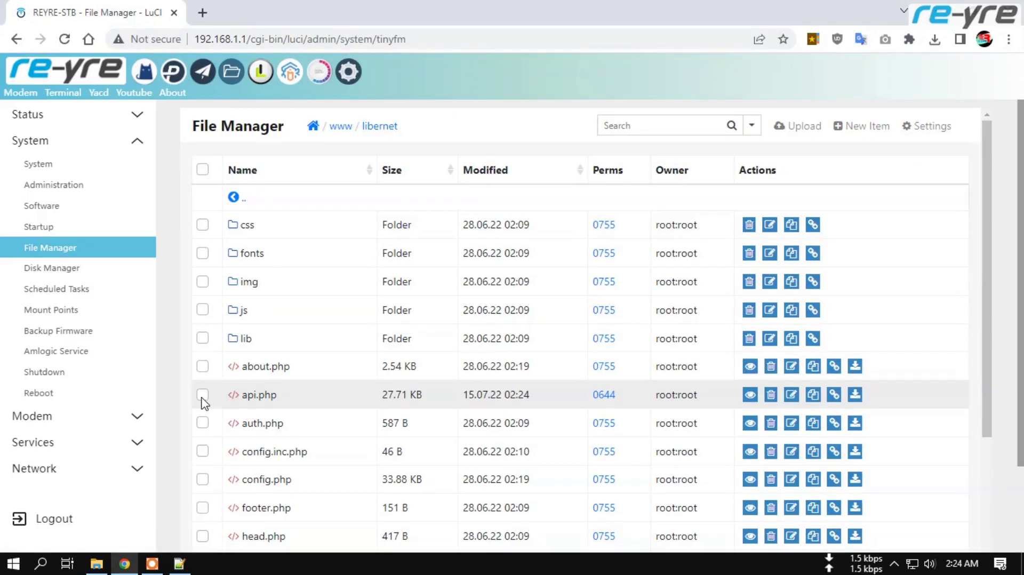
click(608, 401)
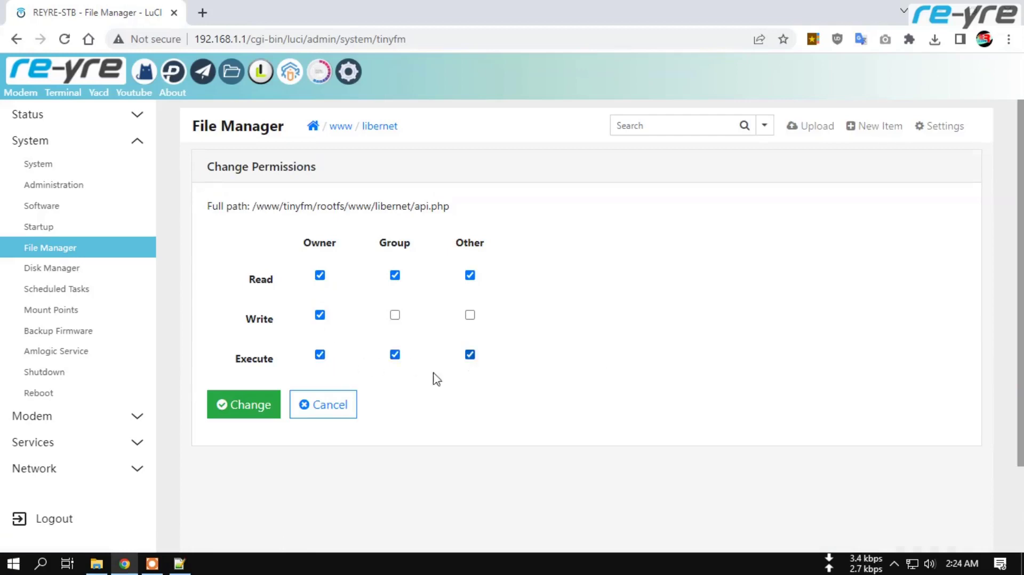
click(270, 412)
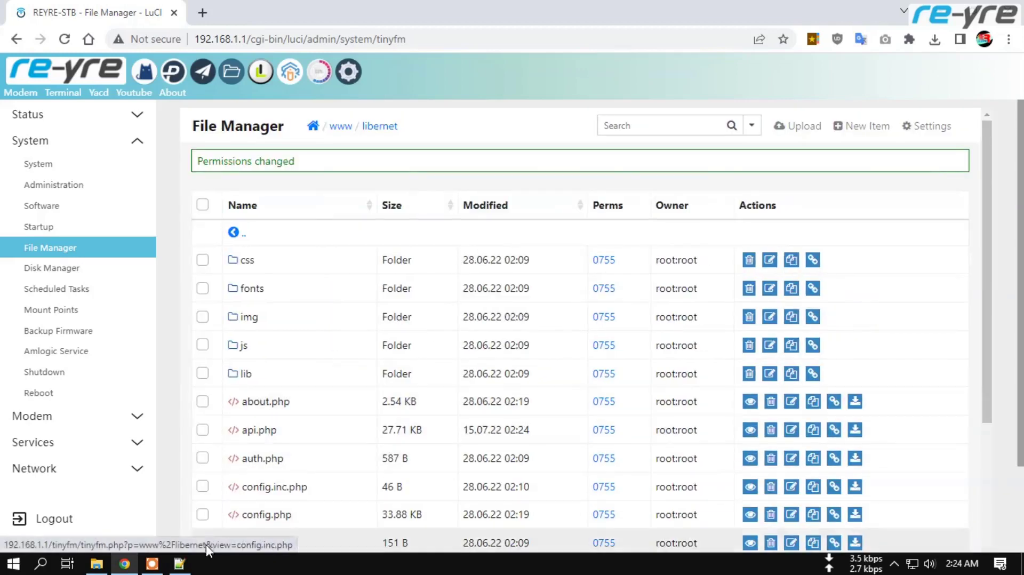
Step: Check the index.js entry in path.txt and open the www/libernet/js folder in the File Manager
click(179, 564)
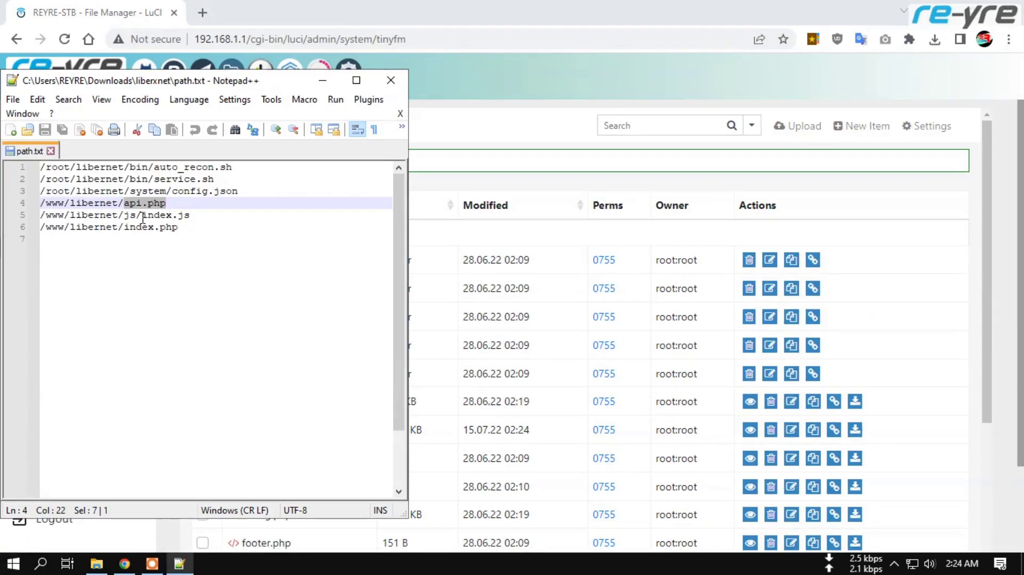
drag(144, 216, 197, 216)
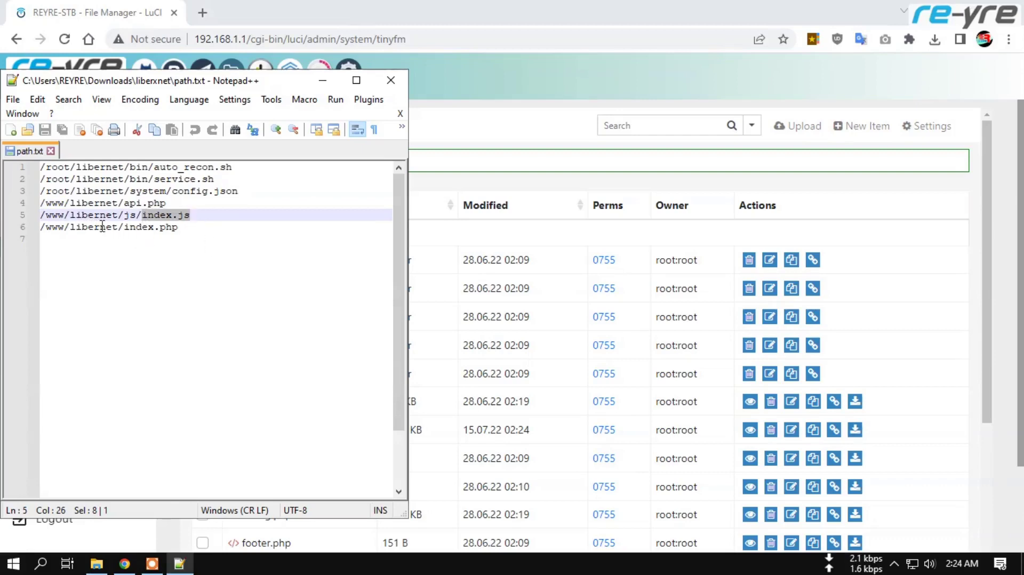
click(509, 32)
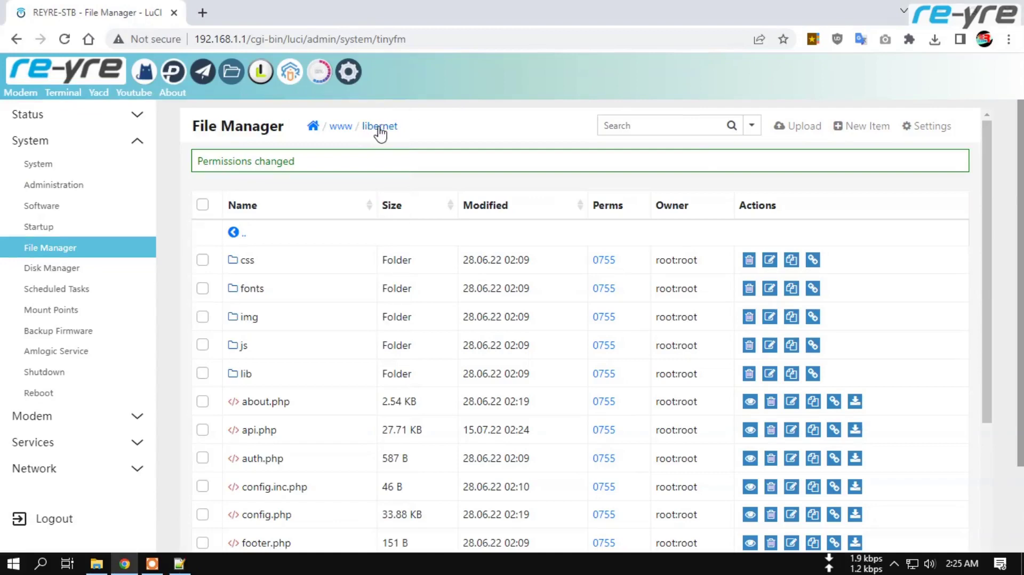
click(378, 131)
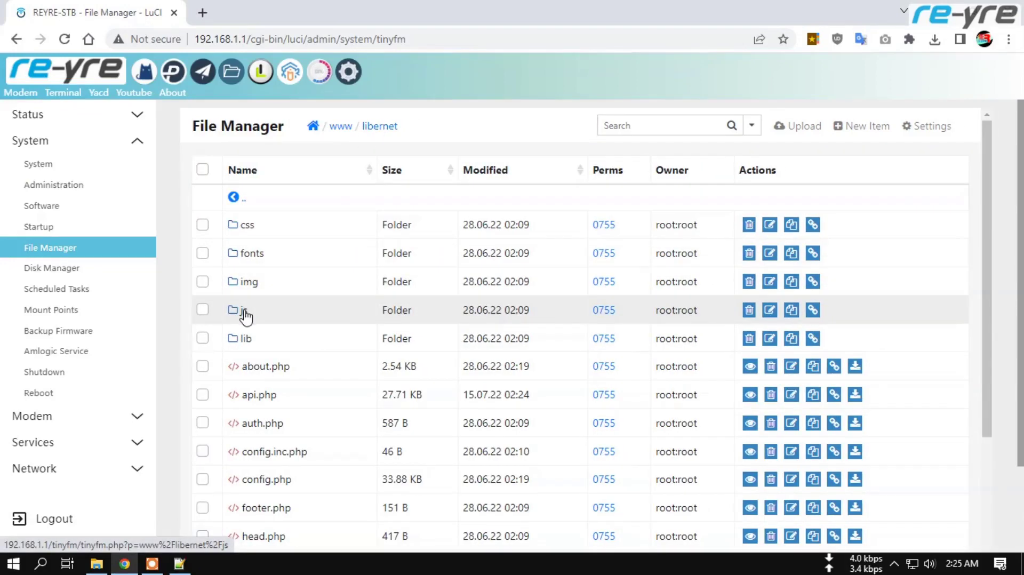
click(245, 314)
Step: Delete the existing index.js from www/libernet/js
click(202, 282)
click(764, 282)
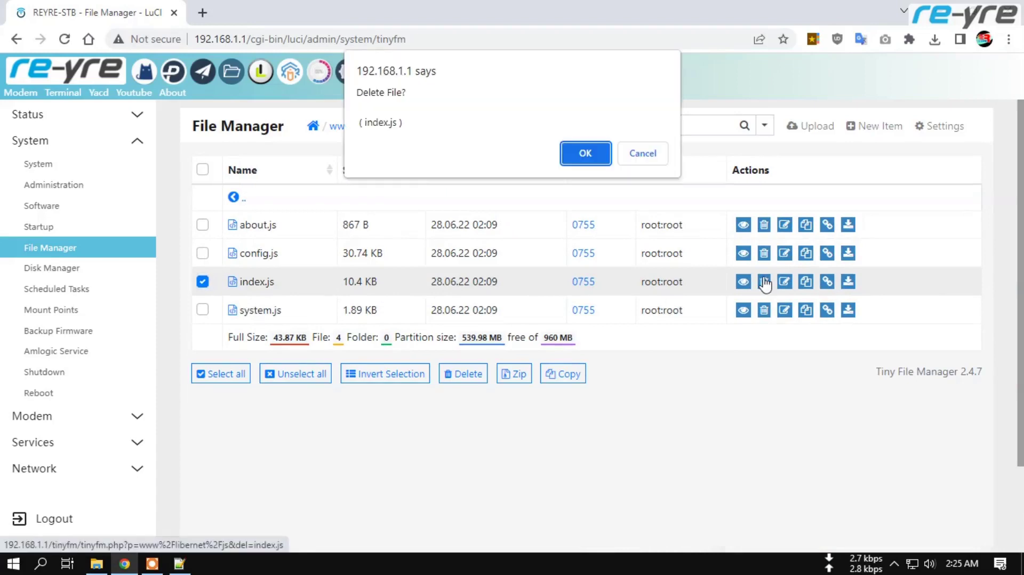
click(585, 153)
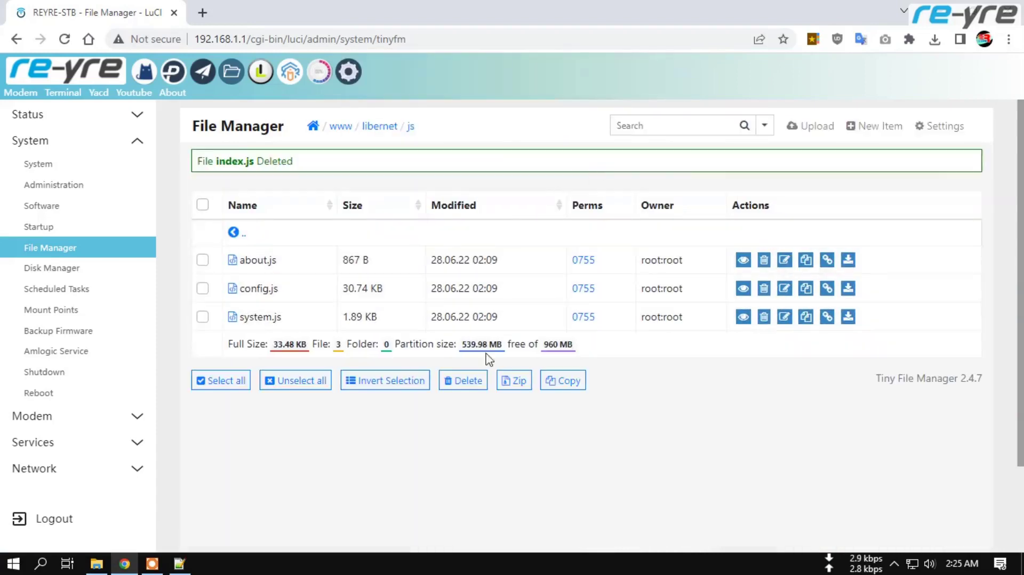
Step: Upload the modified index.js from Downloads\liberxnet to www/libernet/js
click(807, 127)
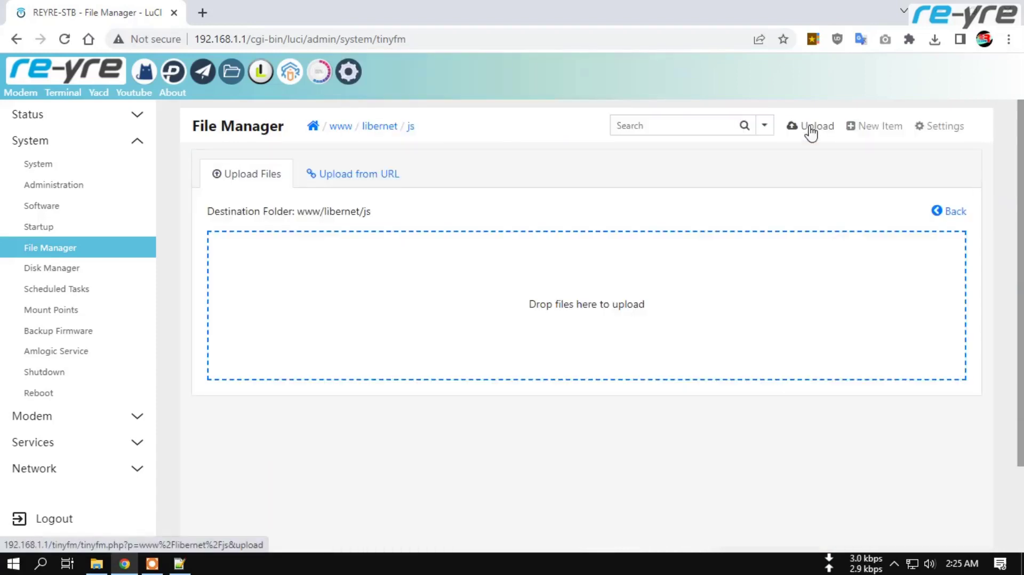
click(600, 311)
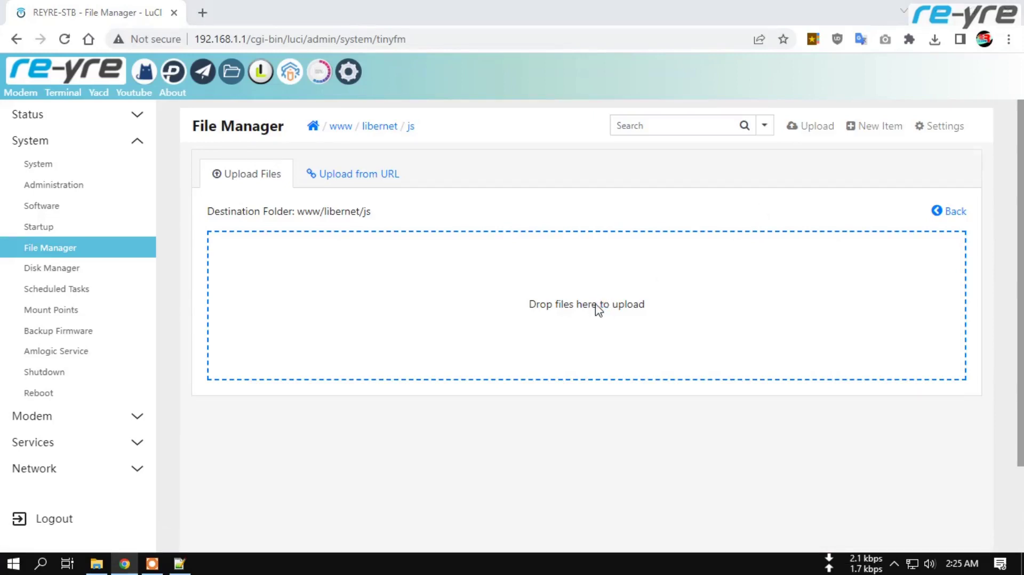
click(496, 175)
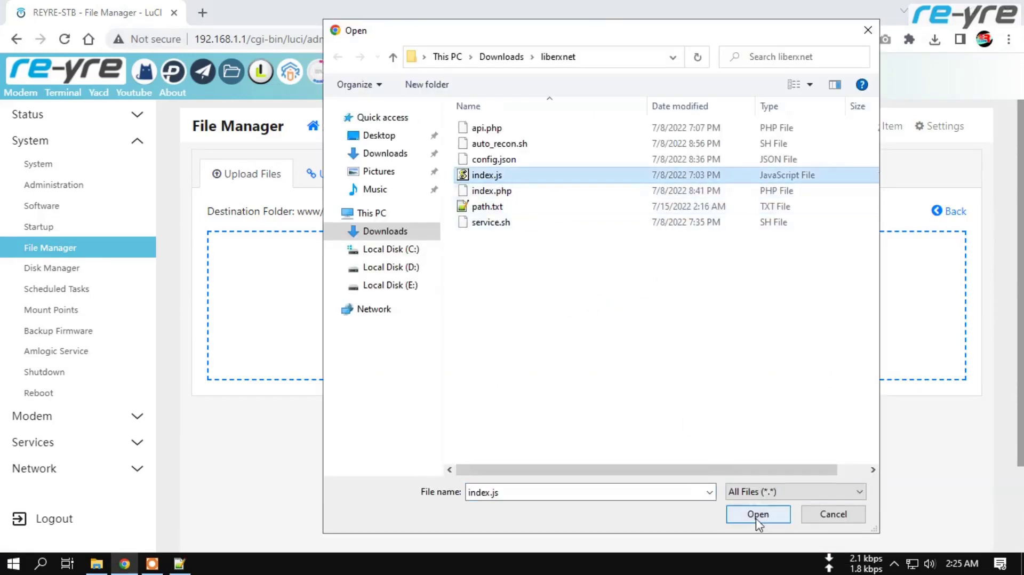
click(758, 515)
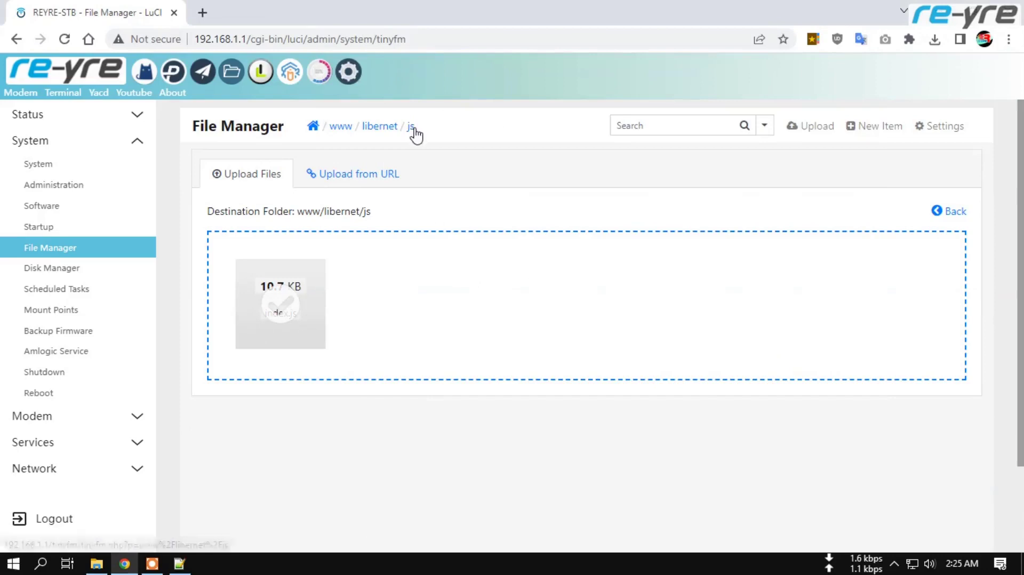
Step: Change the new index.js in www/libernet/js to permissions 0755, with execute enabled for owner, group and other
click(411, 128)
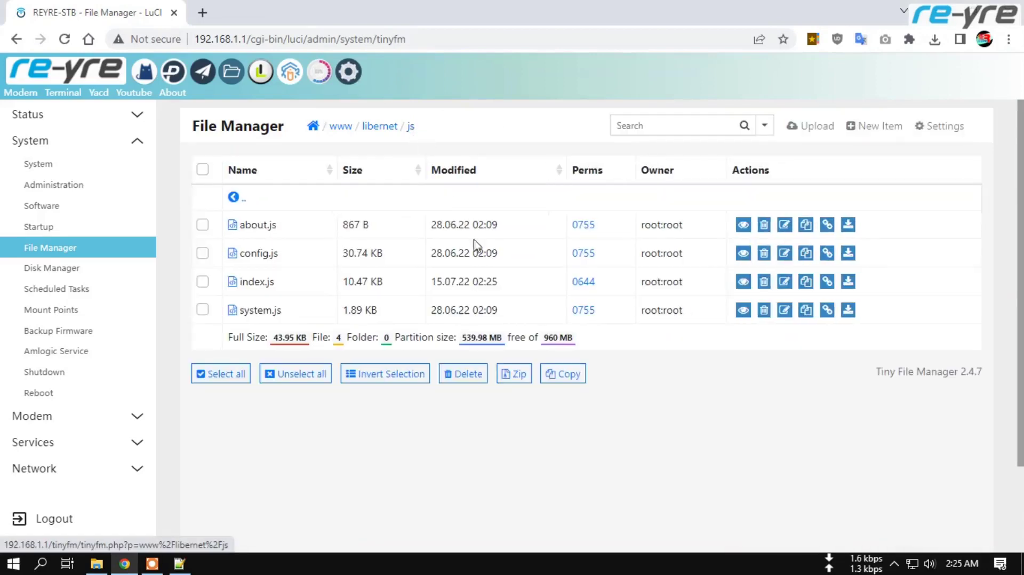
click(585, 282)
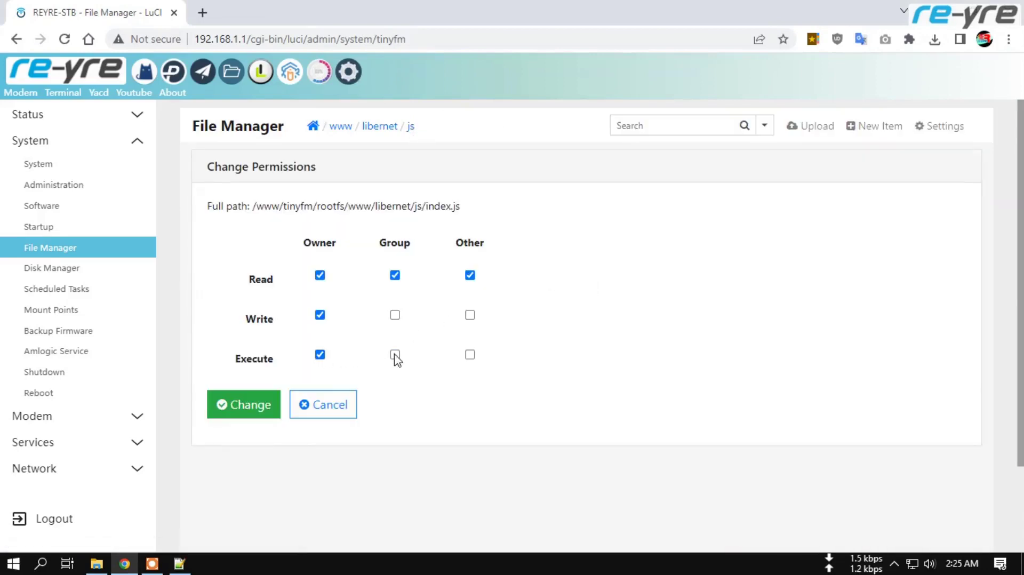
click(470, 354)
click(211, 410)
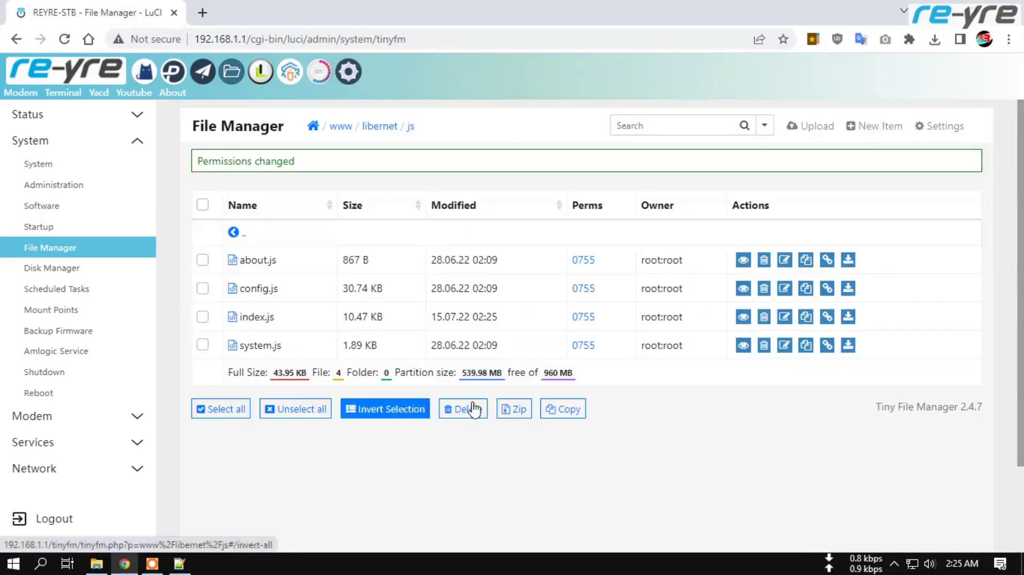
Step: Check the index.php entry in path.txt and return the File Manager to the www/libernet folder
click(179, 564)
drag(125, 228, 177, 228)
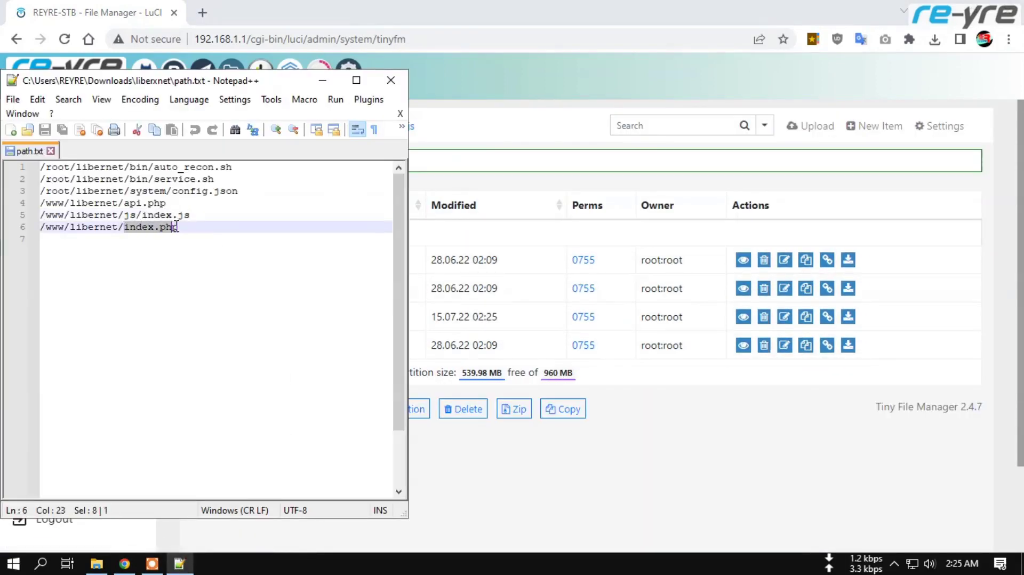
click(588, 21)
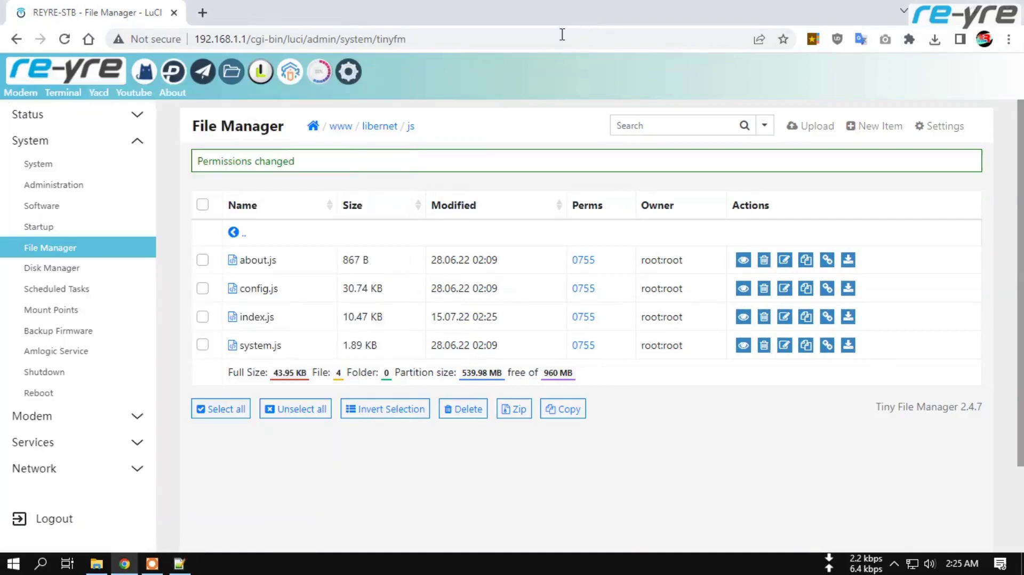
click(381, 127)
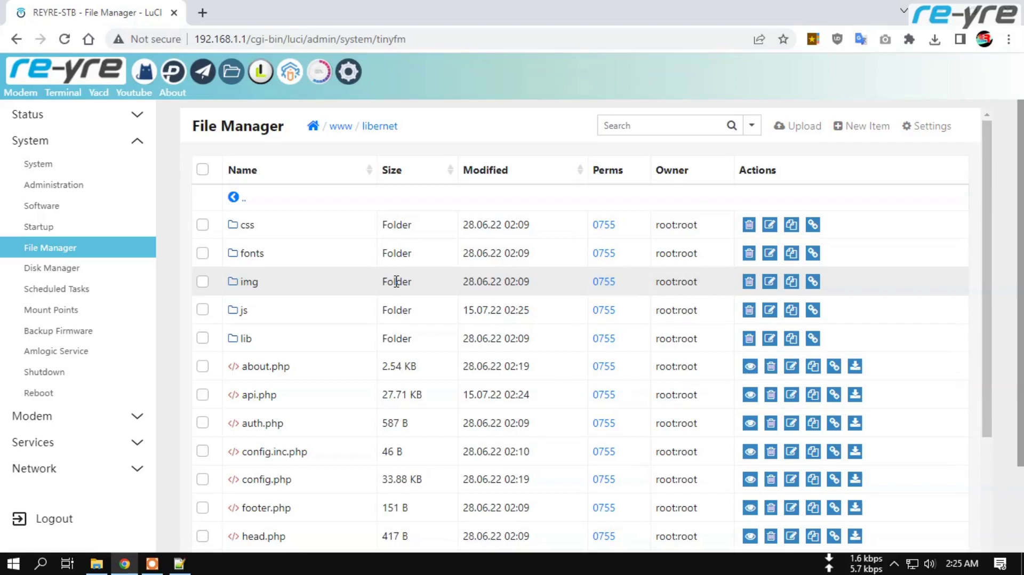
Step: Delete the existing index.php from www/libernet
scroll(392, 281, down, 5)
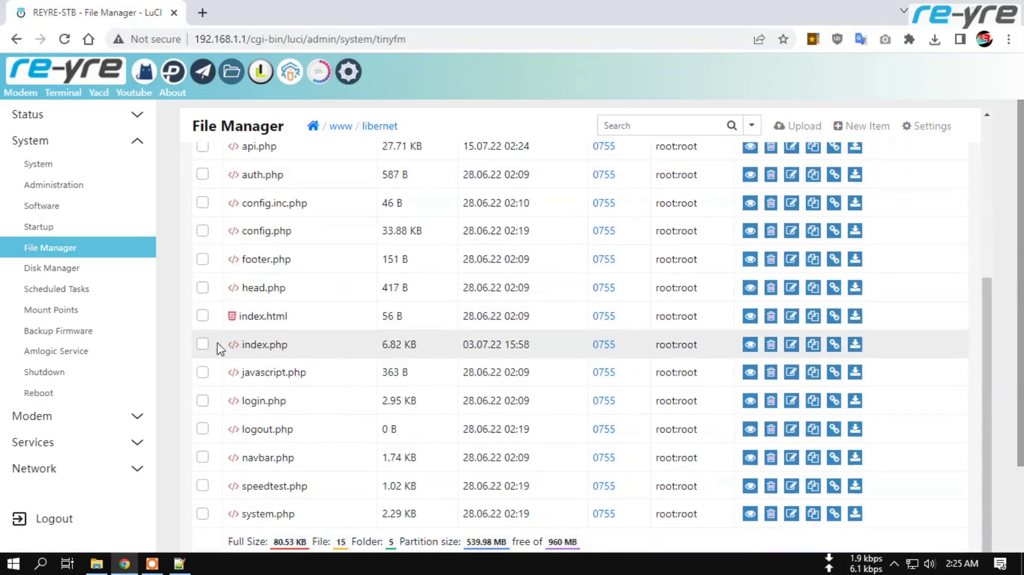
click(203, 345)
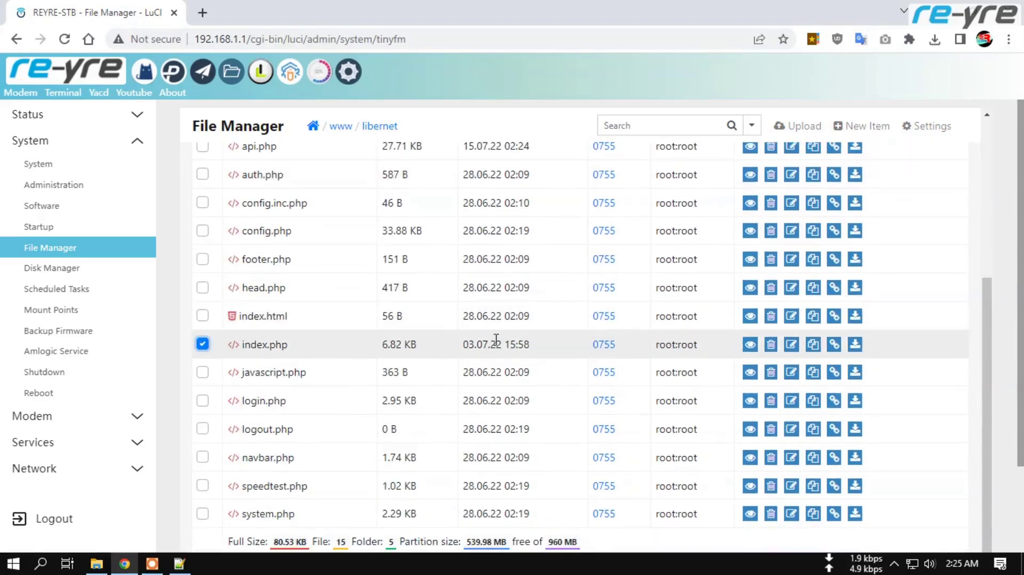
click(772, 348)
click(589, 152)
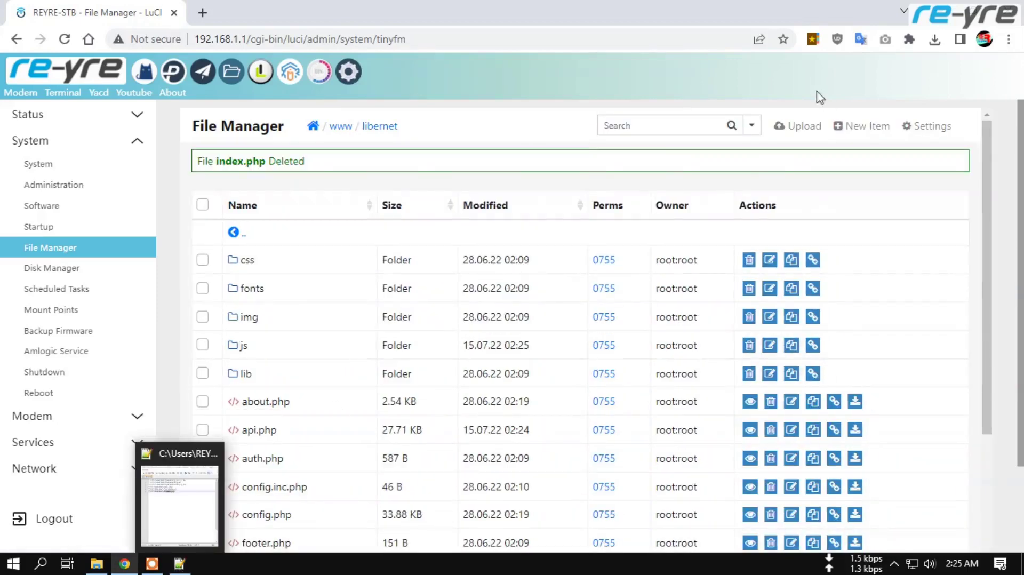
Step: Upload the modified index.php from Downloads\liberxnet to www/libernet
click(800, 129)
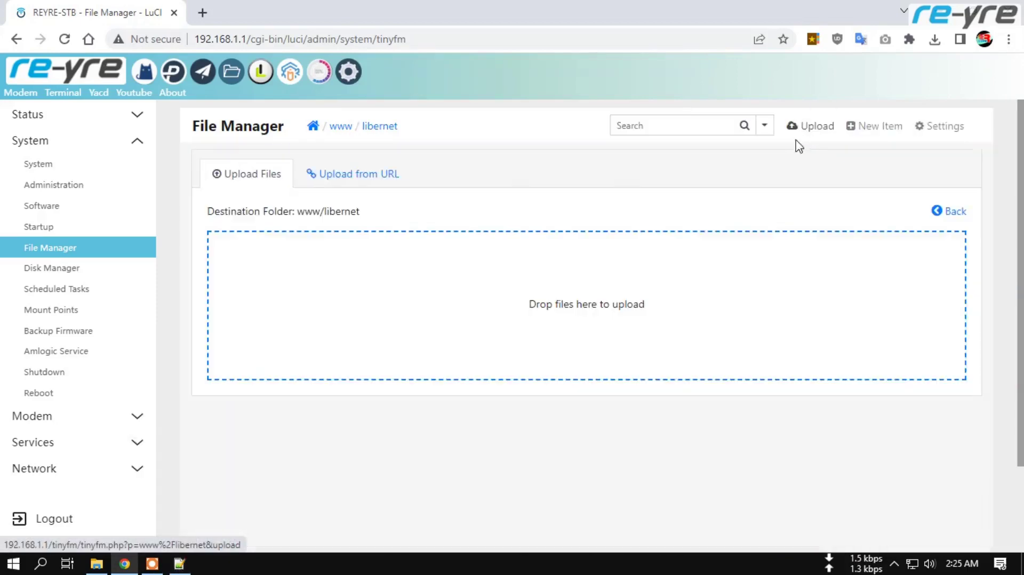
click(576, 300)
click(485, 192)
click(758, 515)
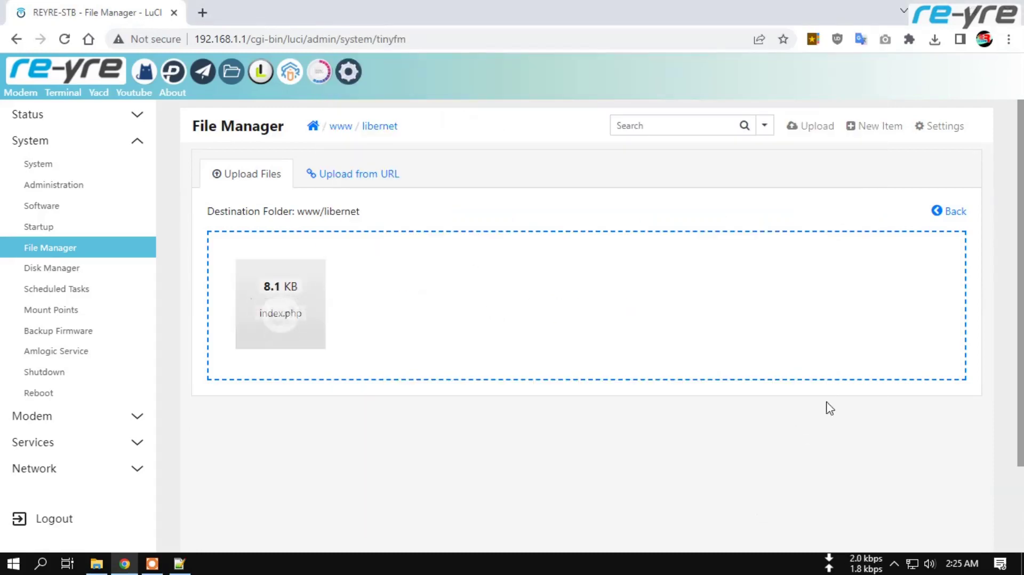
Step: Change the new index.php in www/libernet to permissions 0755, with execute enabled for owner, group and other
click(385, 128)
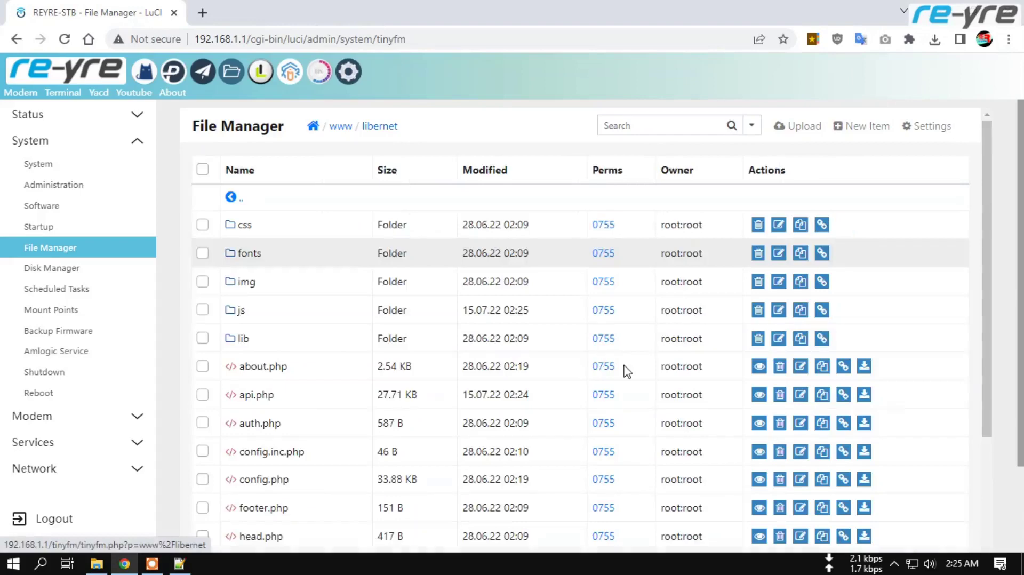
scroll(636, 368, down, 5)
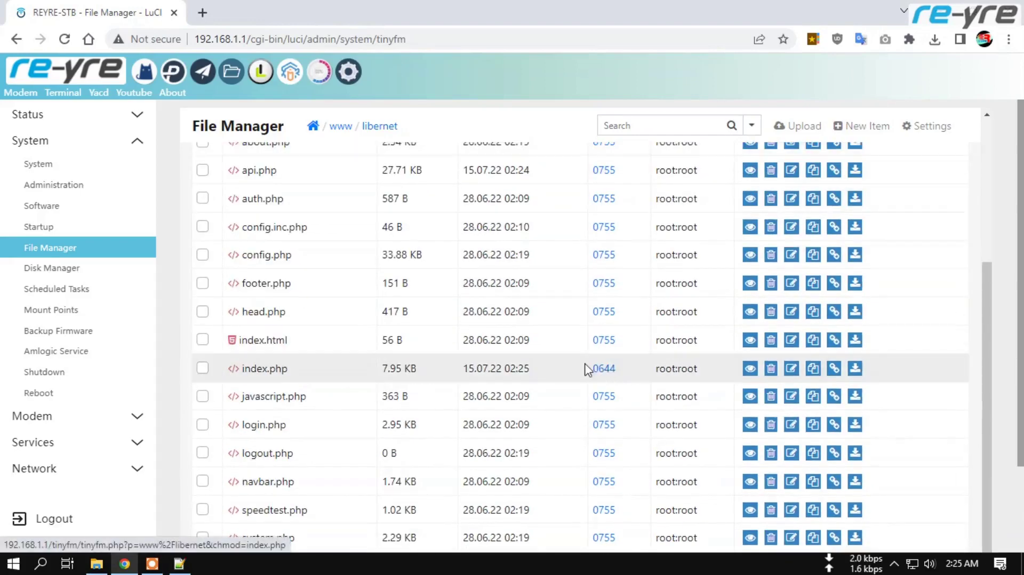
click(609, 369)
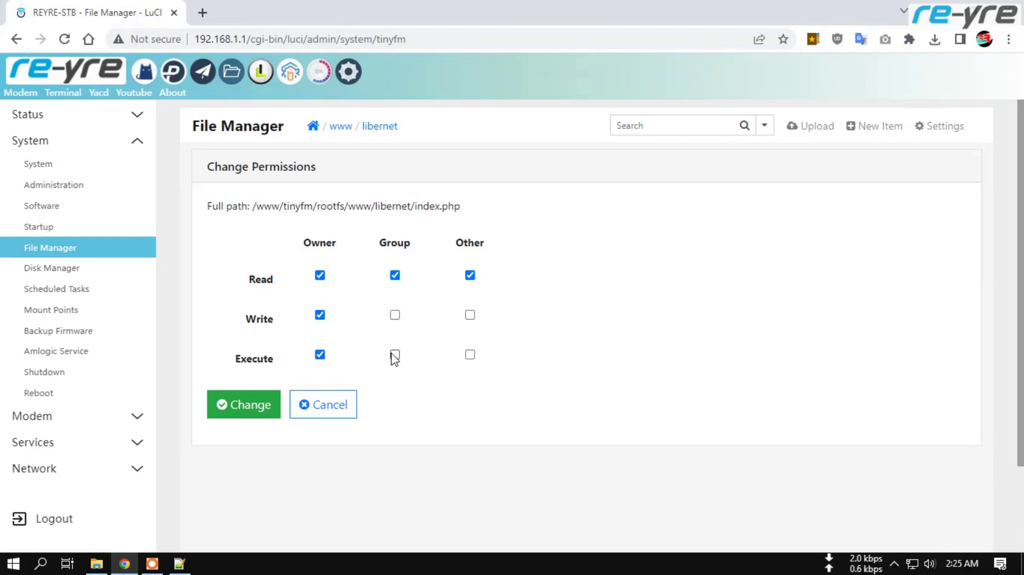
click(472, 356)
click(247, 410)
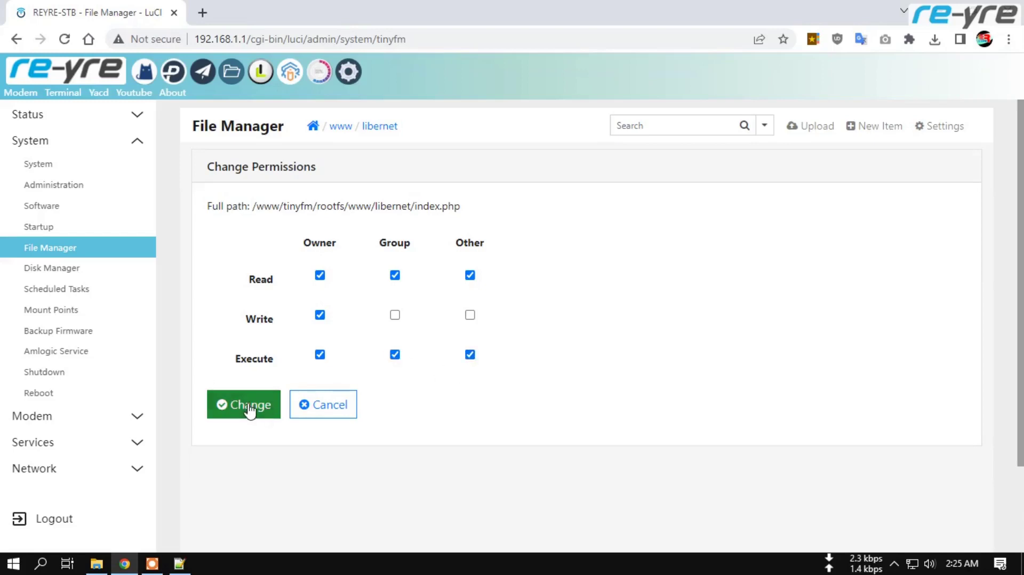
Step: Open Libernet-GUI to look over its updated Home page, and return to the router's status overview
click(261, 74)
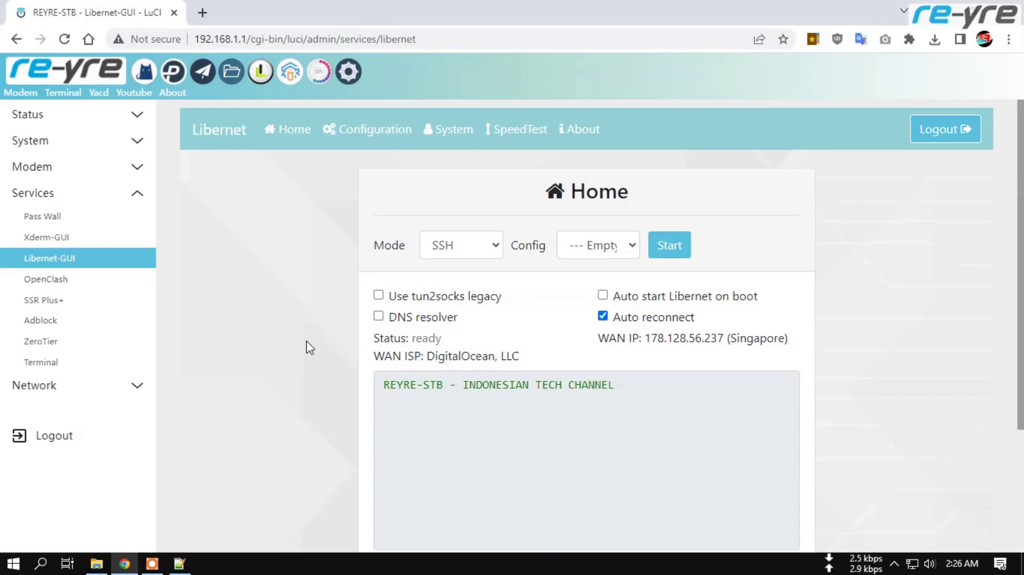
scroll(327, 354, down, 3)
scroll(318, 353, up, 3)
click(75, 75)
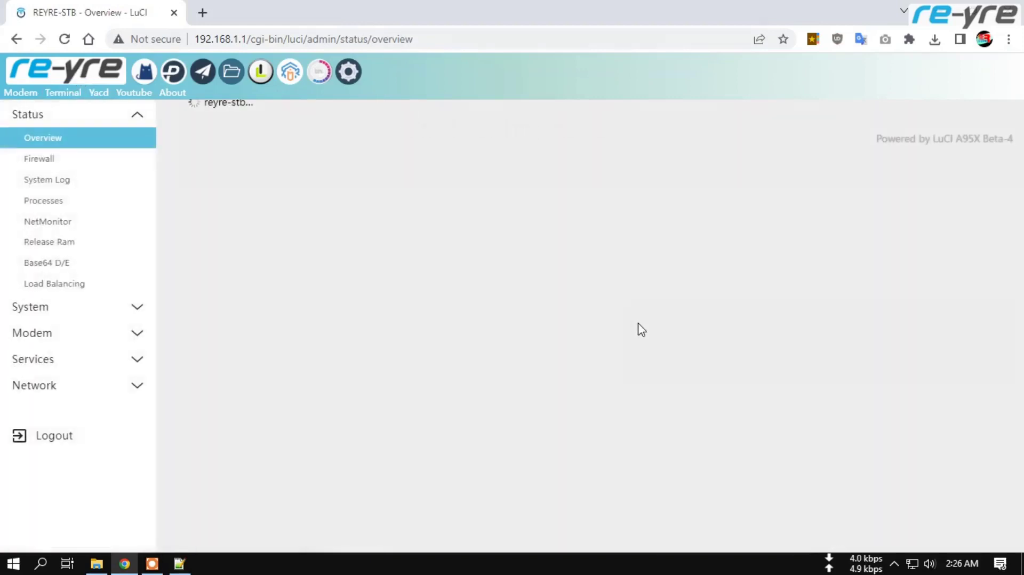